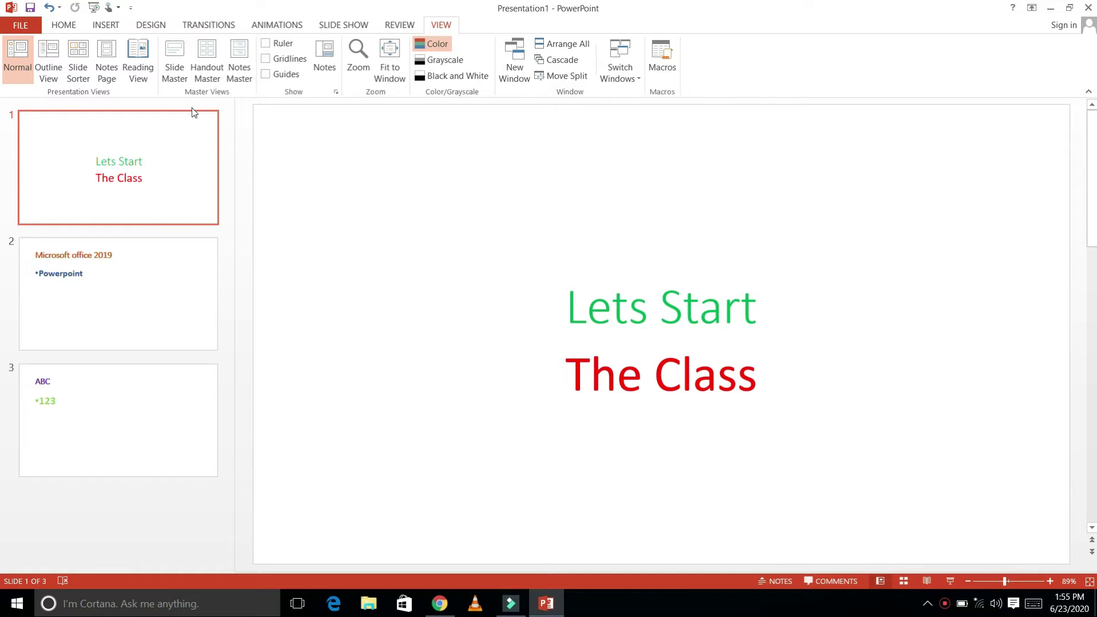
Switch the three-slide presentation to Outline View to list each slide's title and body text.
click(49, 49)
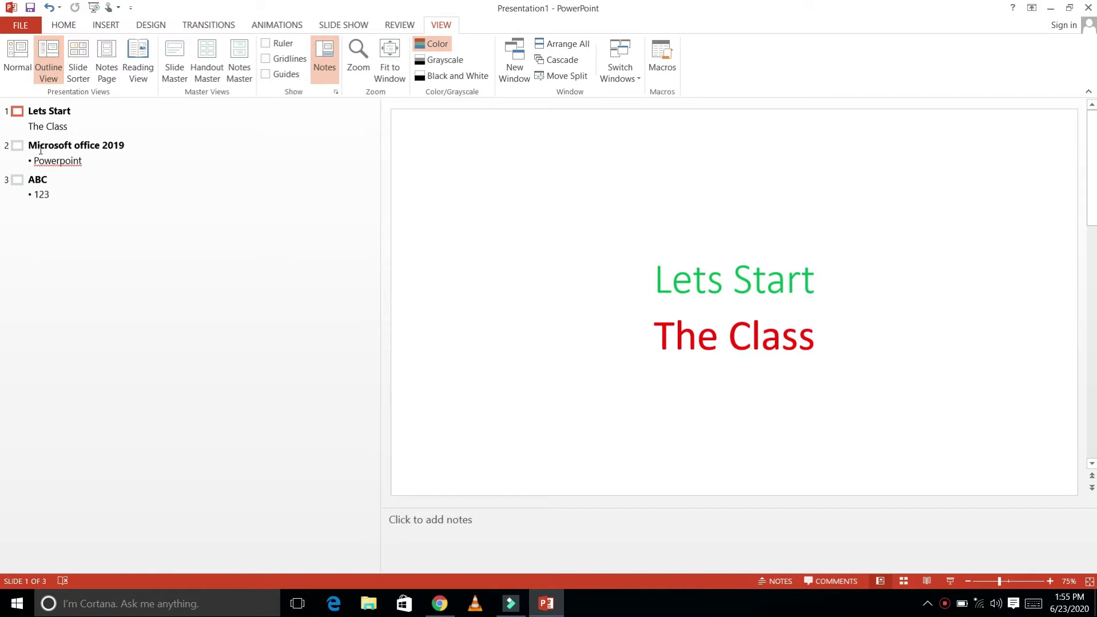
In Slide Sorter, move the ABC slide from third place to the front.
click(81, 59)
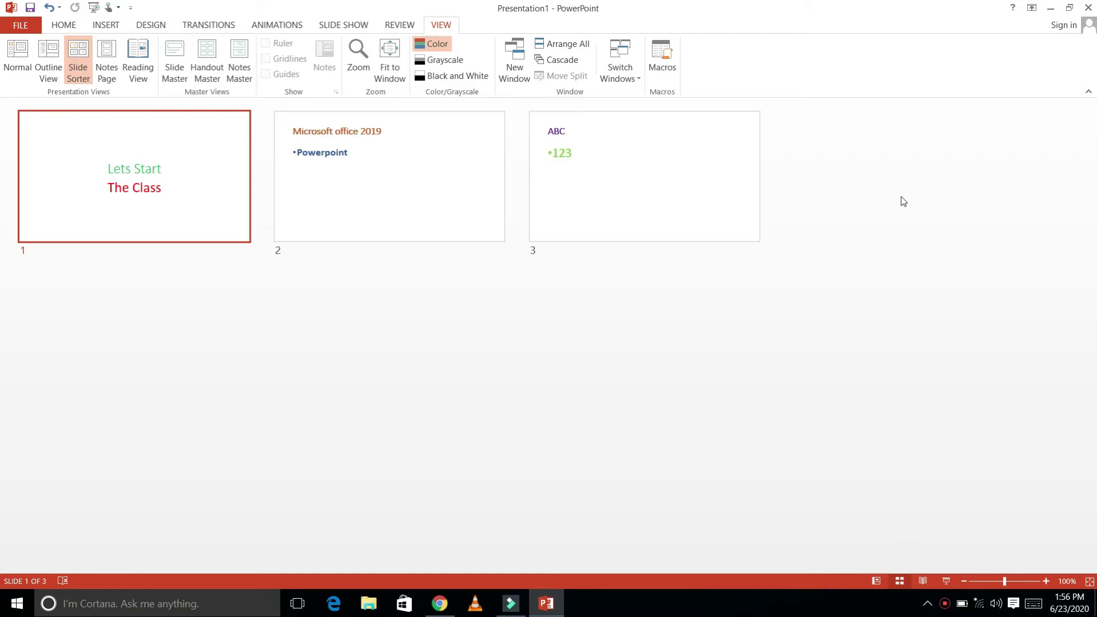
click(673, 192)
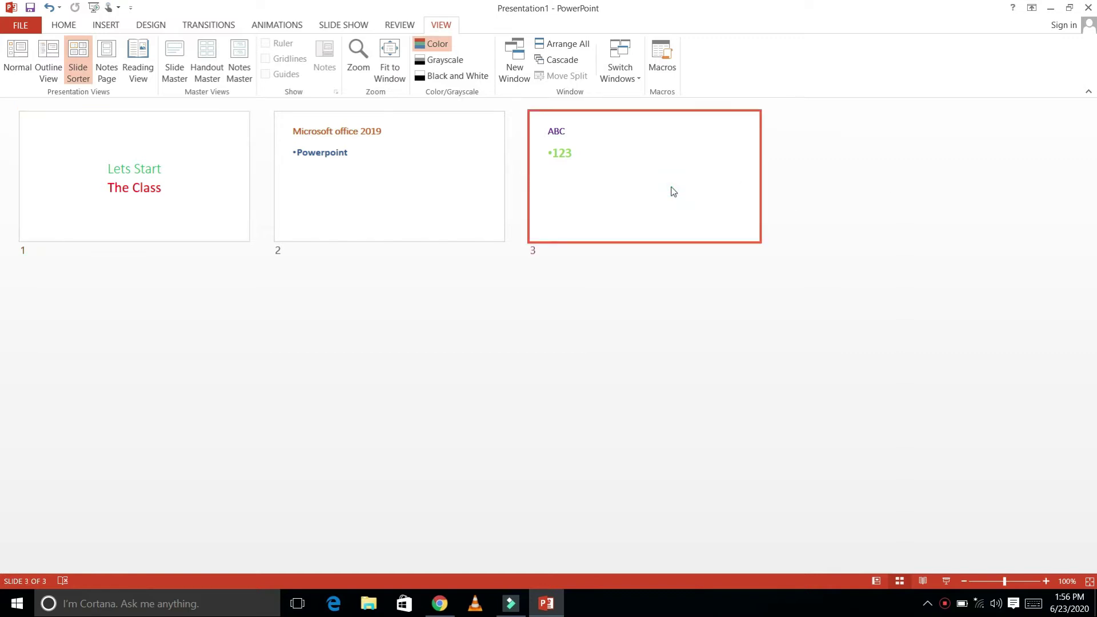
mouse_move(673, 192)
mouse_down()
mouse_move(182, 261)
mouse_move(156, 217)
mouse_up()
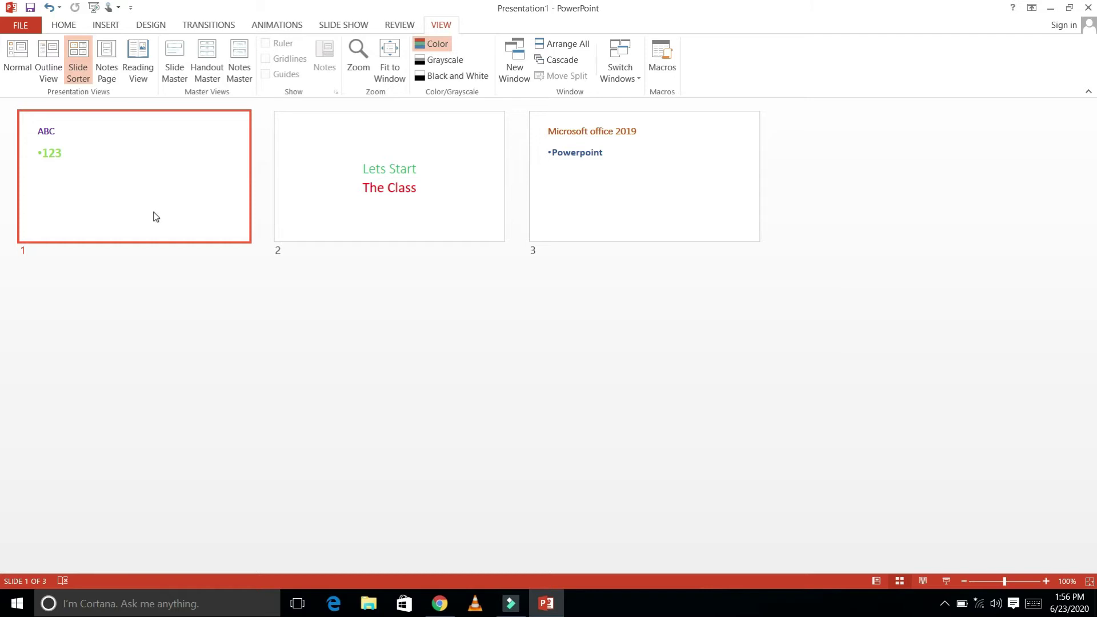
Add the speaker note 'welcome' to slide 1 in Notes Page view.
click(17, 60)
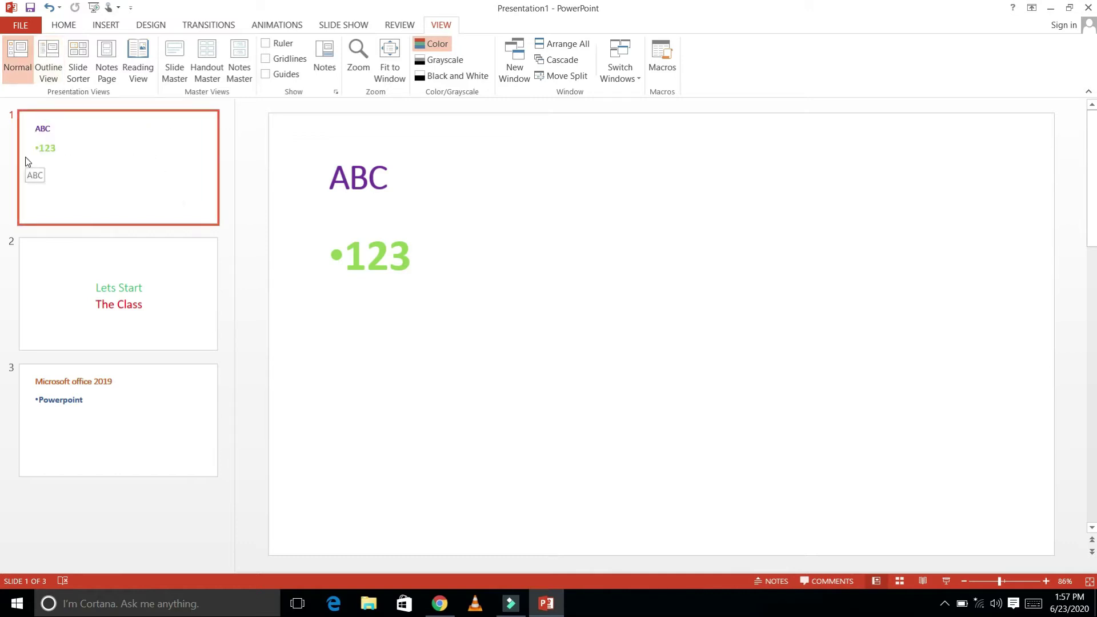
click(114, 57)
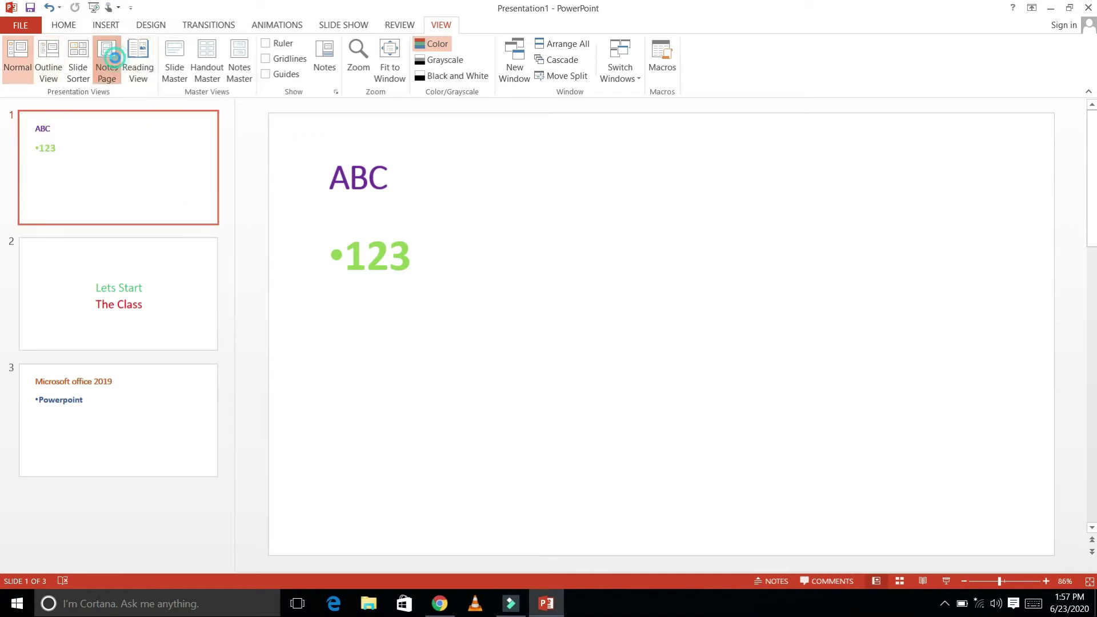
click(435, 337)
text(welcome)
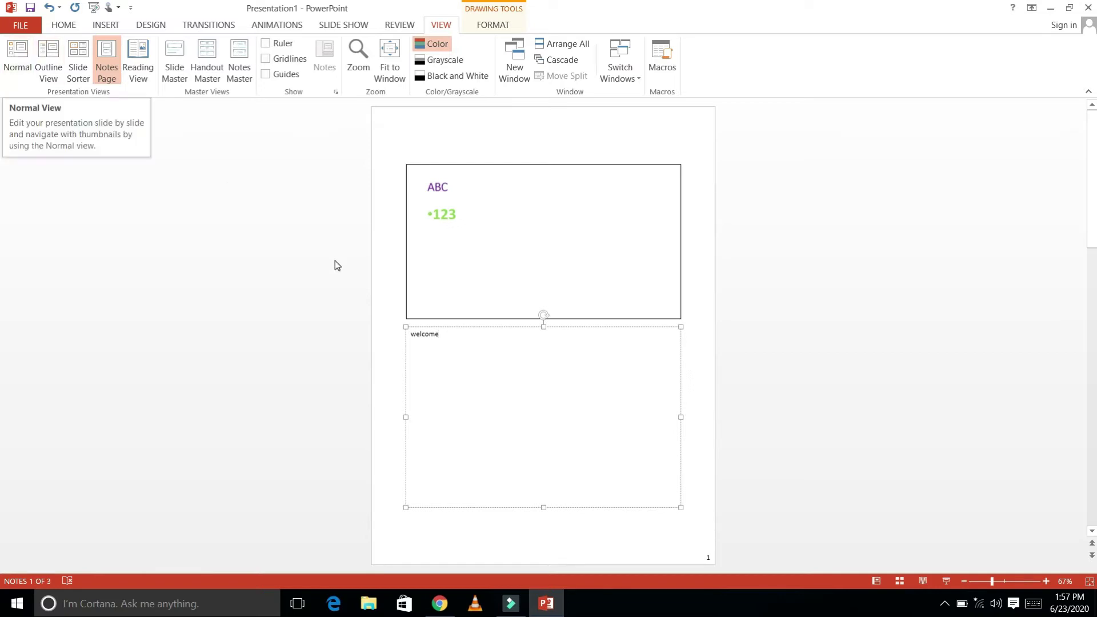
click(461, 470)
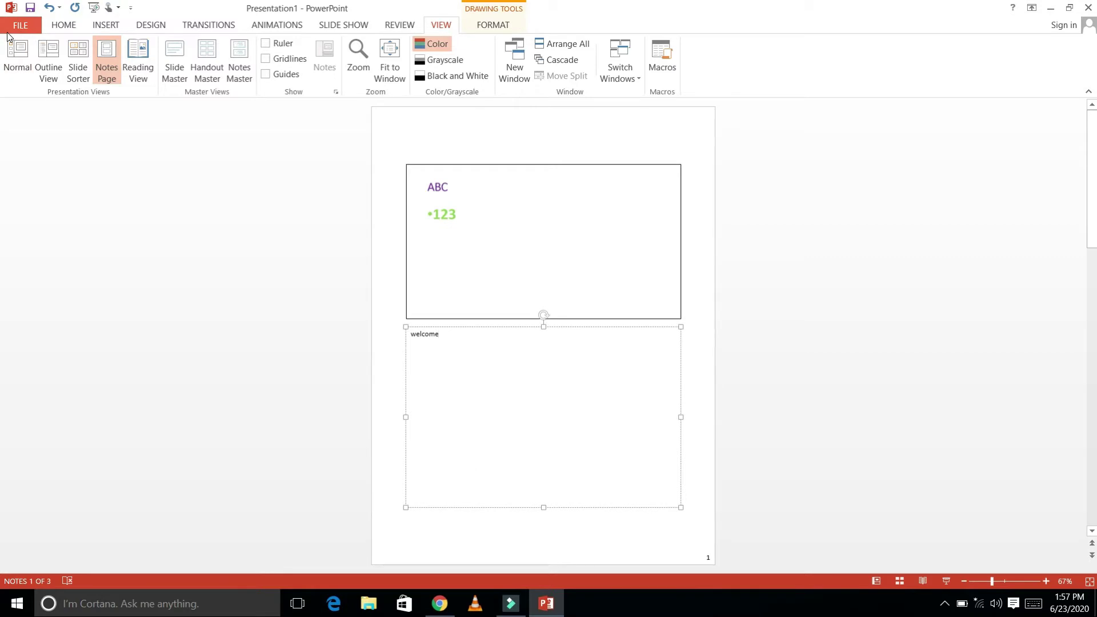
click(17, 57)
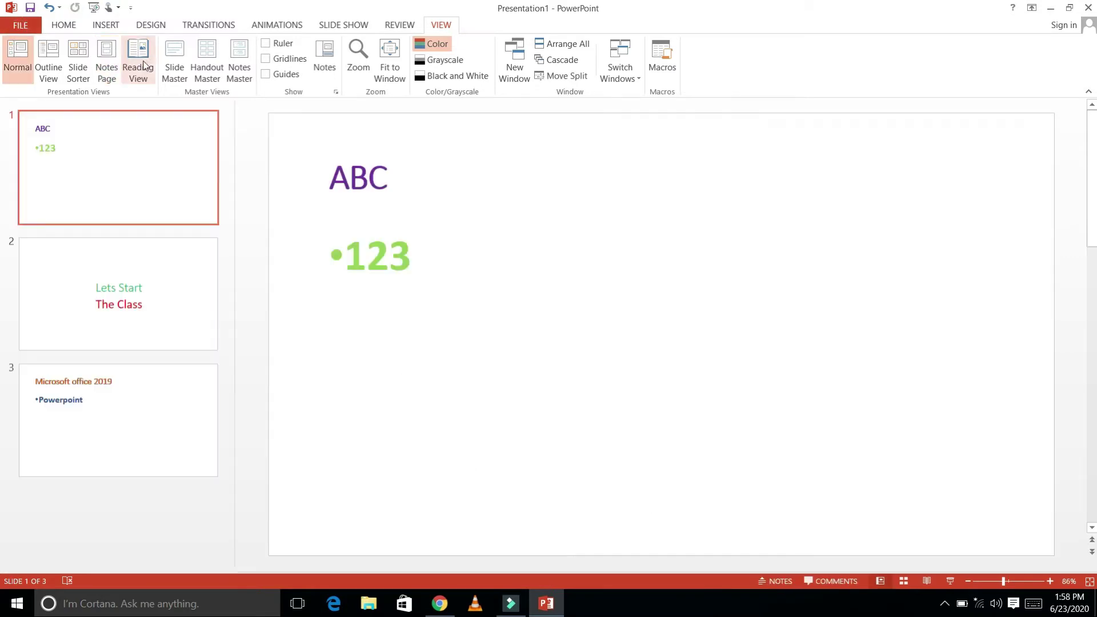
click(143, 60)
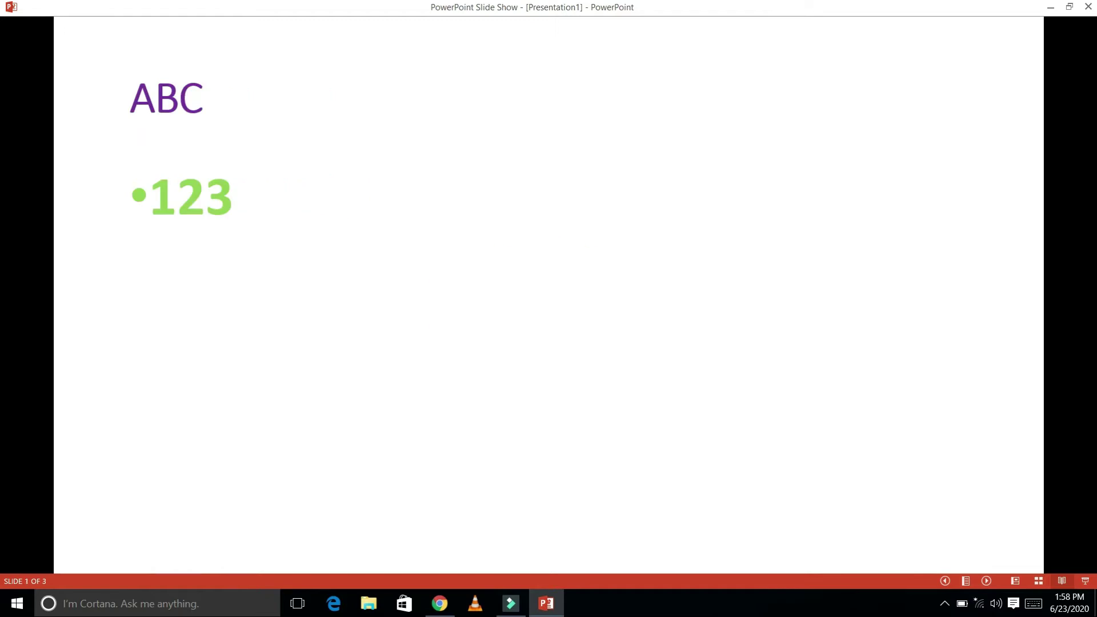
key(Escape)
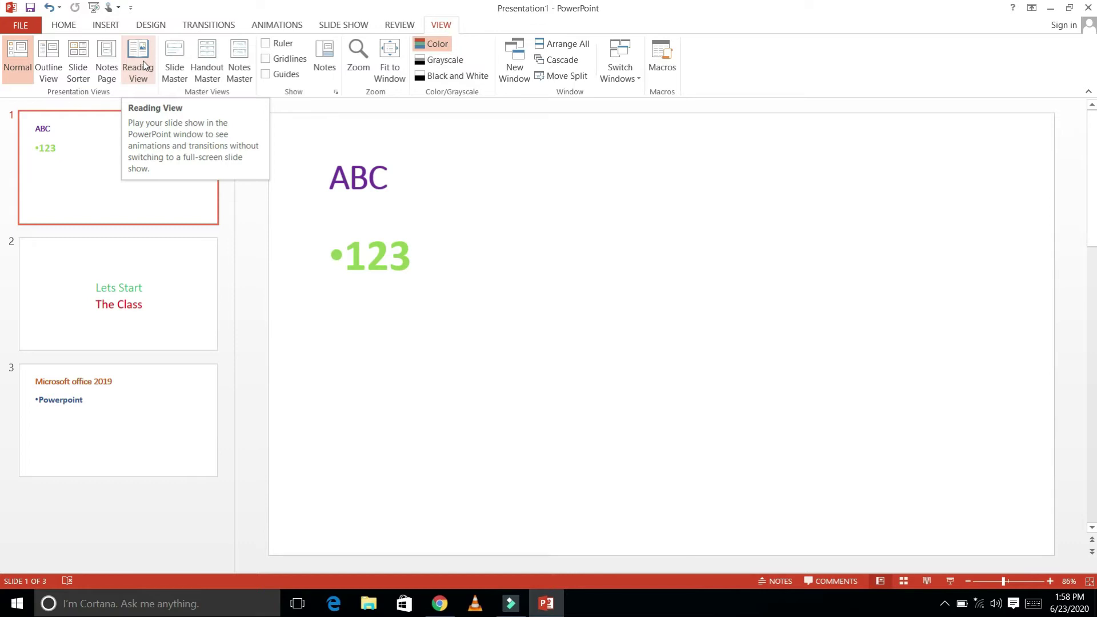
In Slide Master view, draw a Smiley Face shape near the master's bottom-right corner.
click(166, 45)
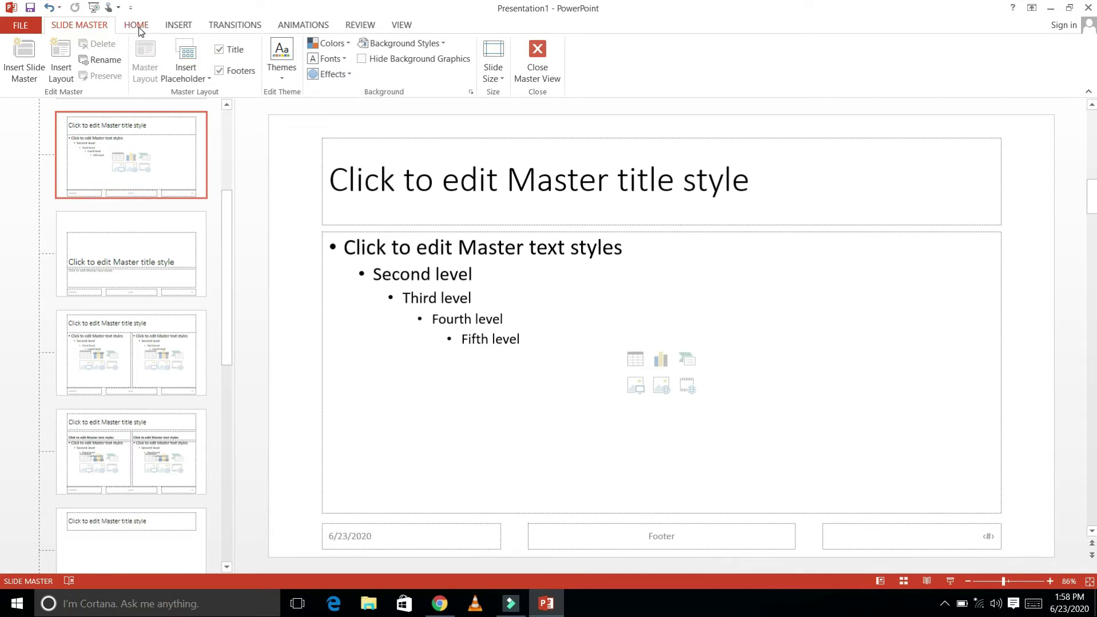
click(178, 25)
click(235, 80)
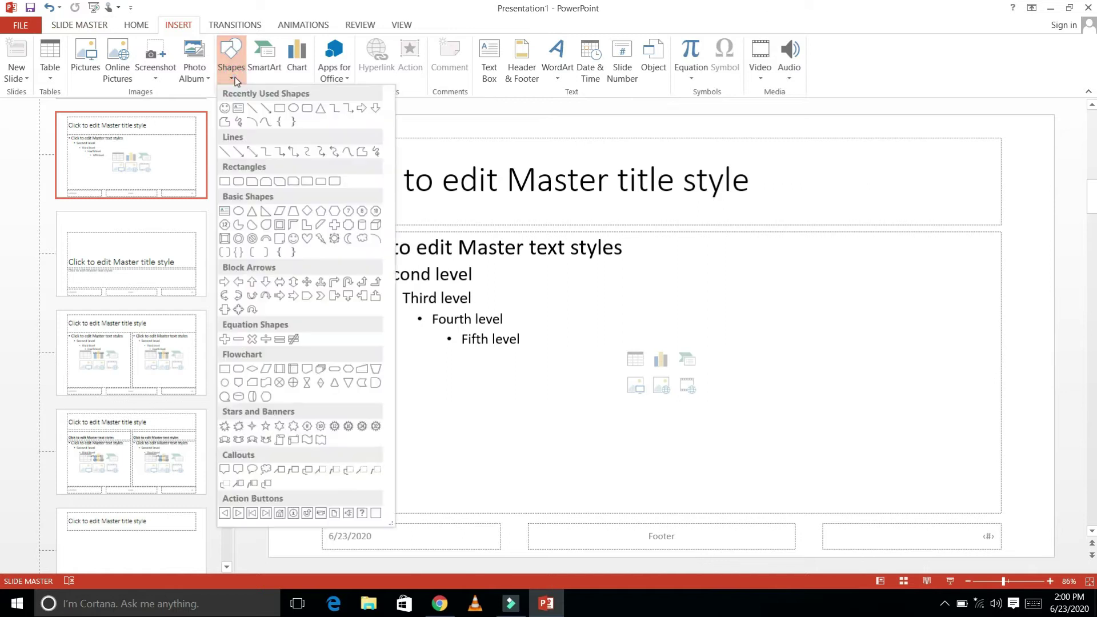
click(306, 226)
mouse_move(875, 532)
mouse_down()
mouse_move(960, 558)
mouse_move(944, 486)
mouse_up()
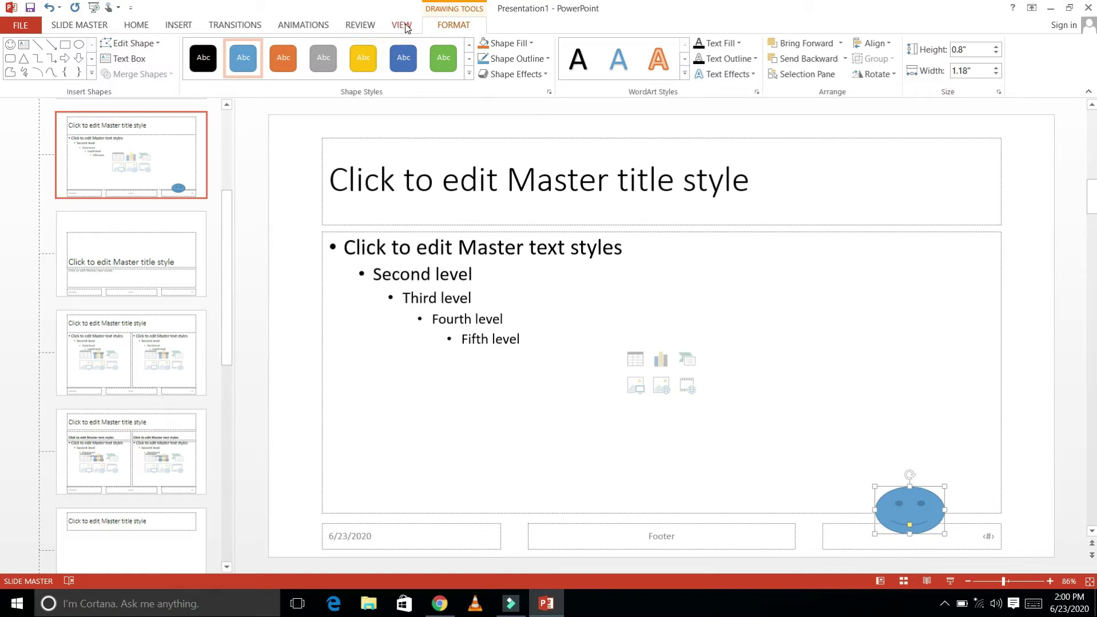
click(485, 395)
click(666, 177)
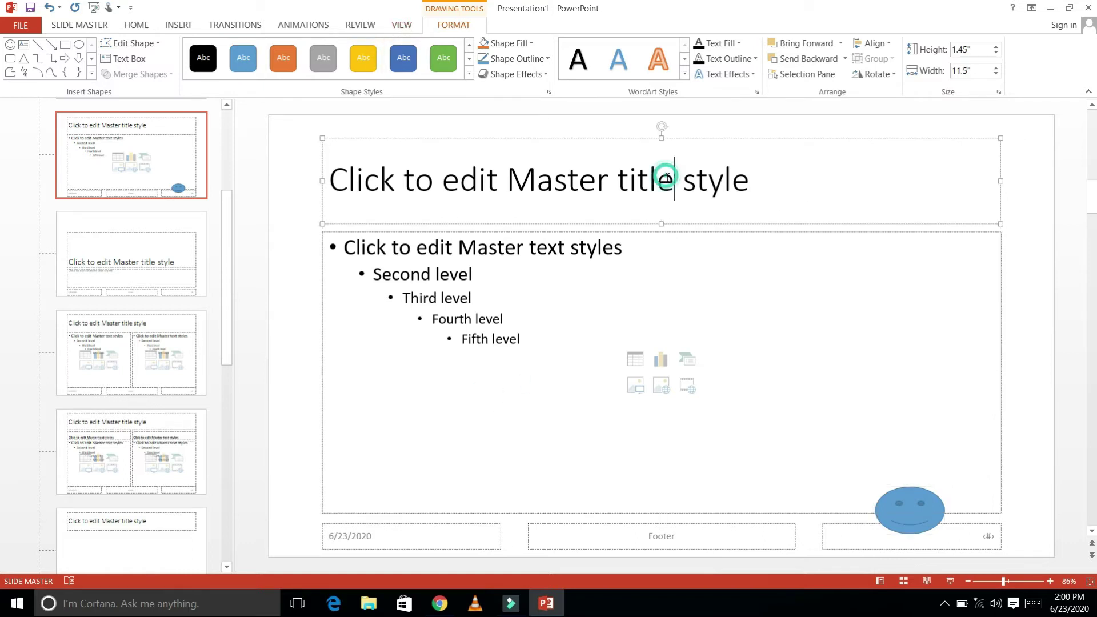
click(405, 27)
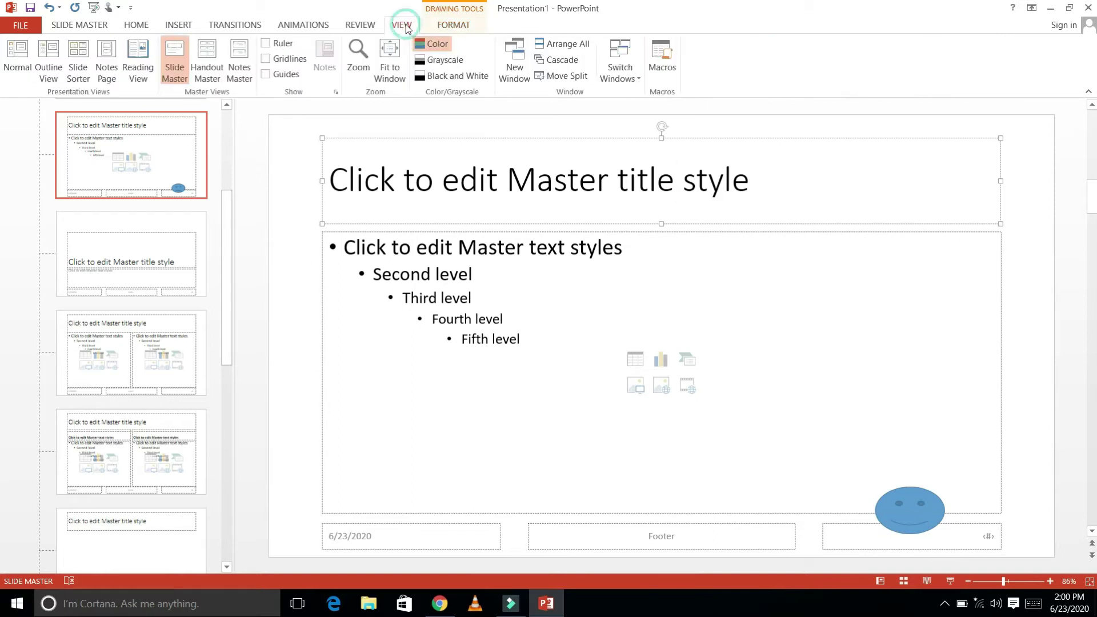
Return to Normal view, select slide 2, 'Lets Start', and open the Handout Master.
click(16, 57)
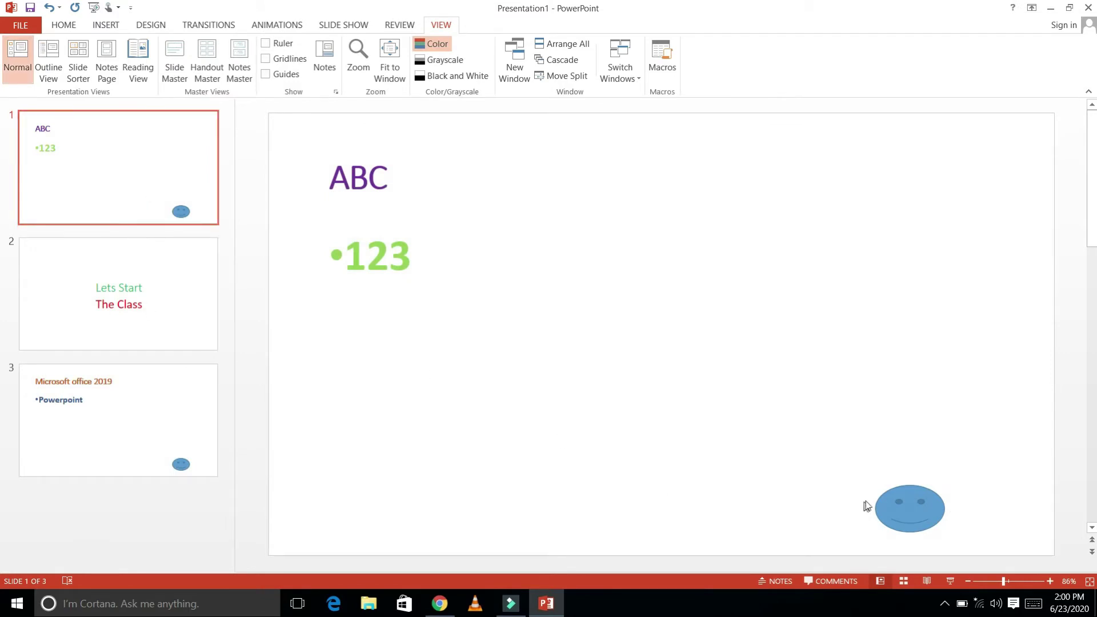
click(185, 329)
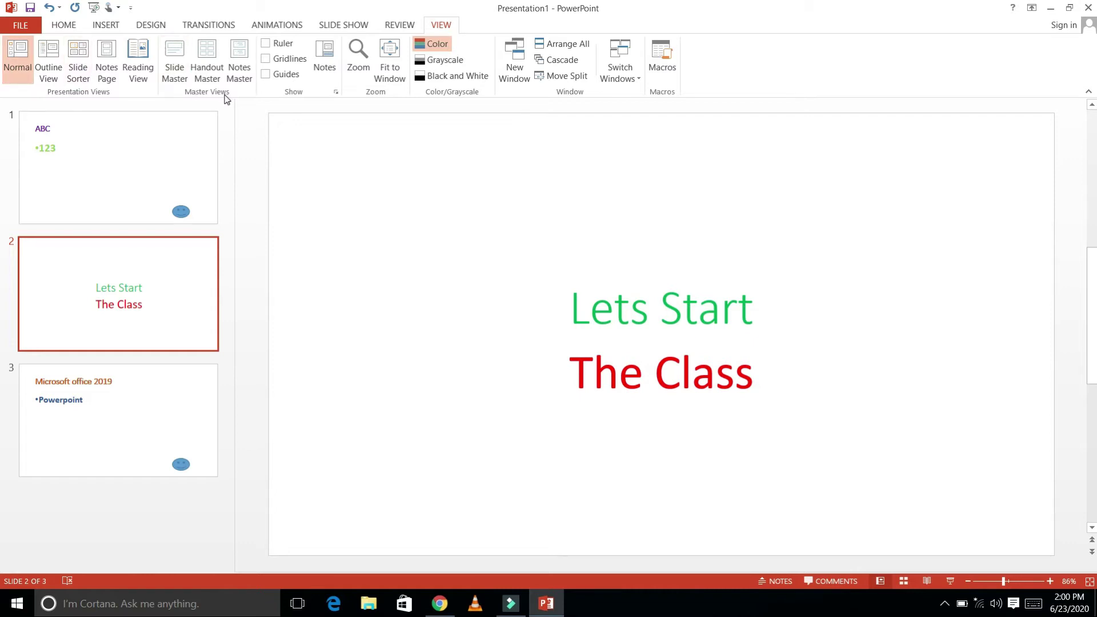
click(210, 53)
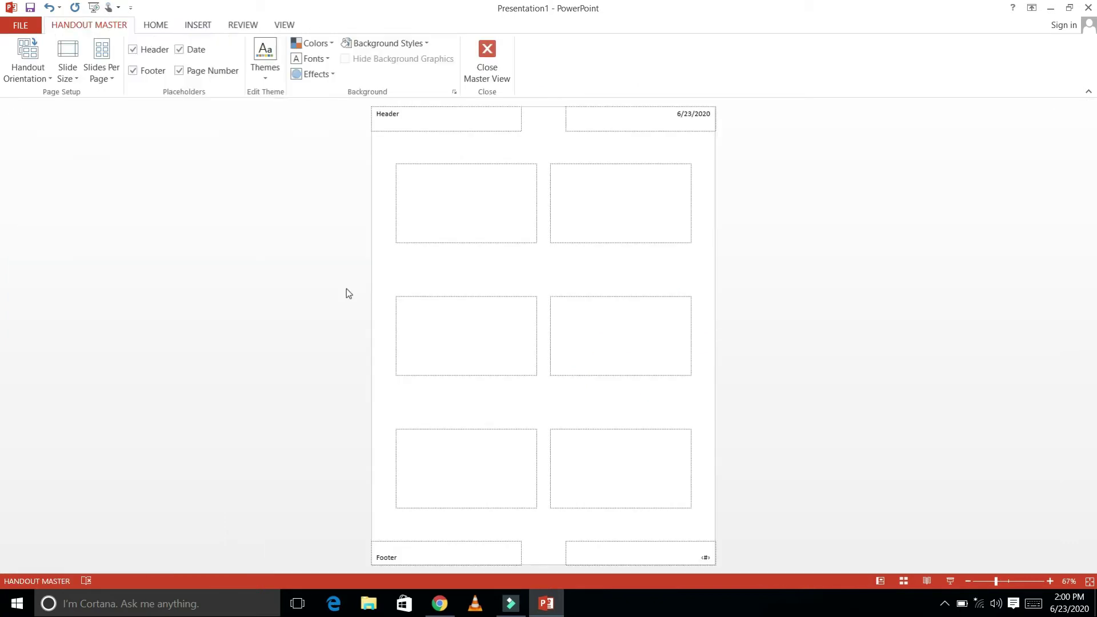
click(346, 289)
Remove the header, footer, date and page number placeholders from the handout.
click(133, 51)
click(133, 70)
click(180, 50)
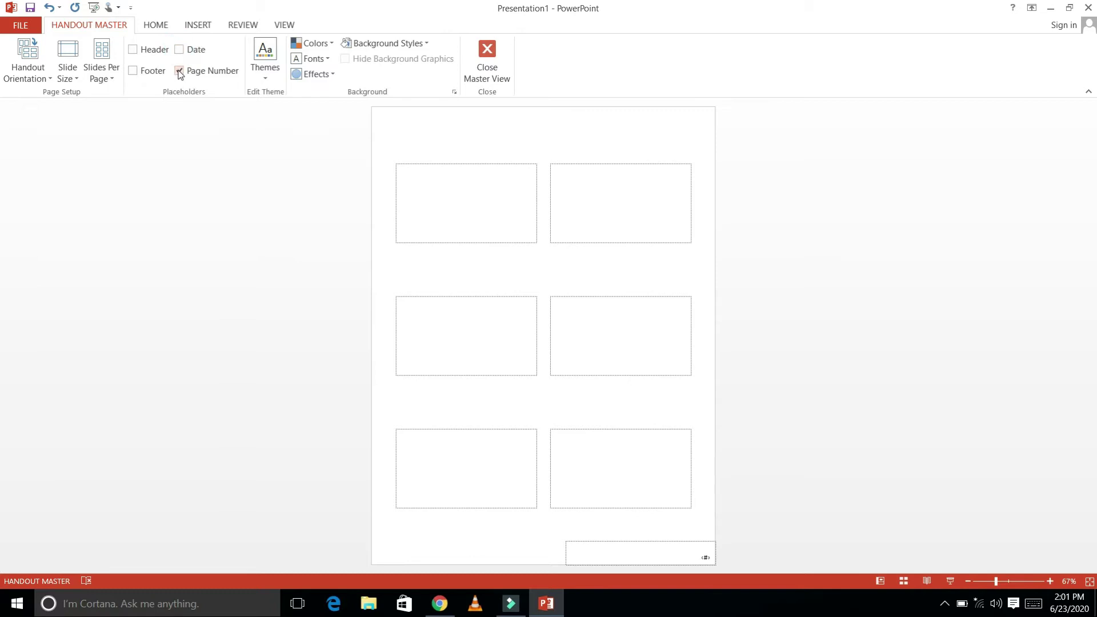
click(179, 71)
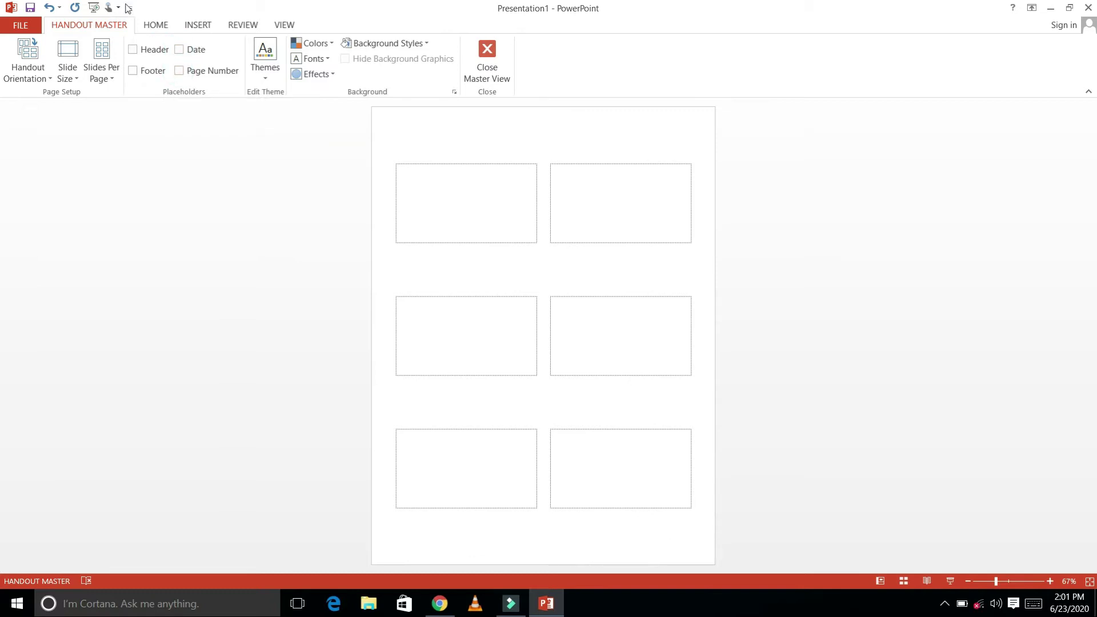
Close the Handout Master and give the Notes Master Blue Green colours and a dark grey background.
click(491, 70)
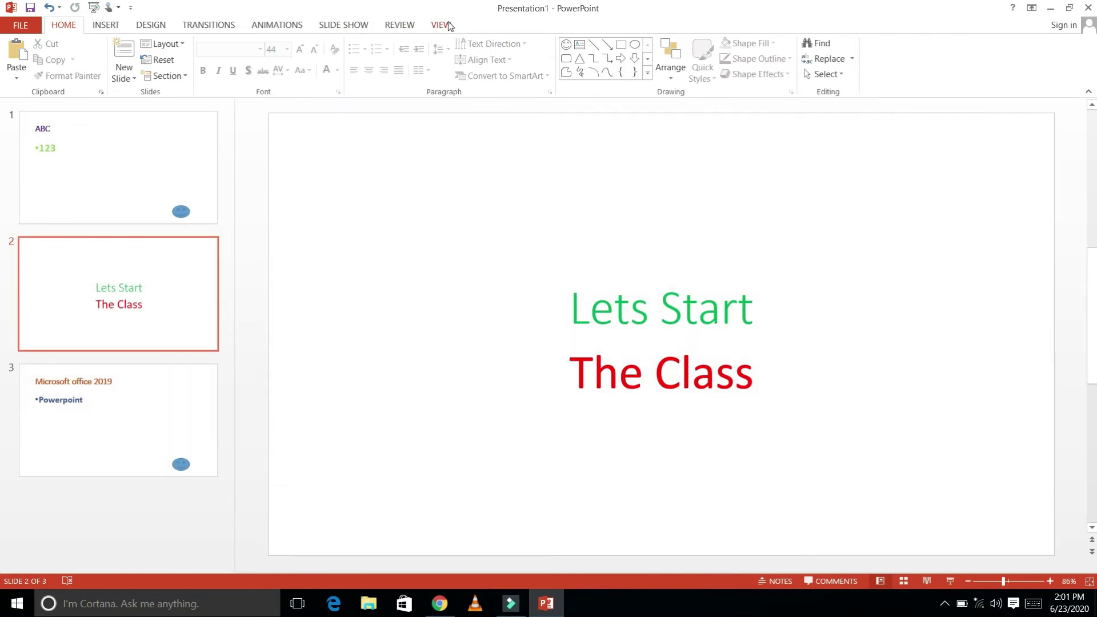
click(444, 26)
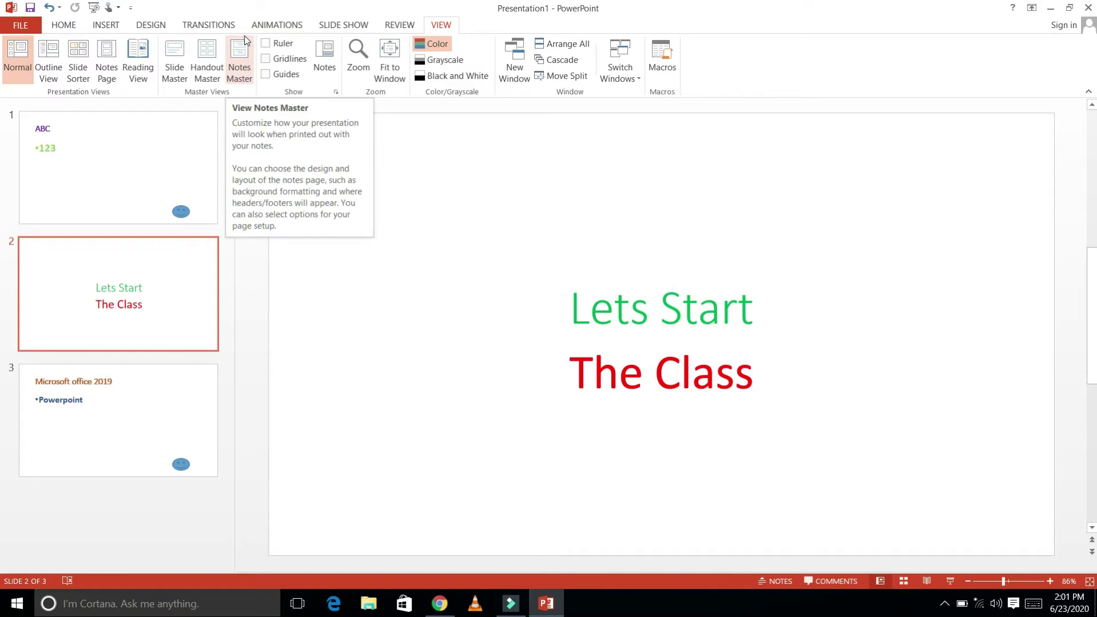
click(242, 54)
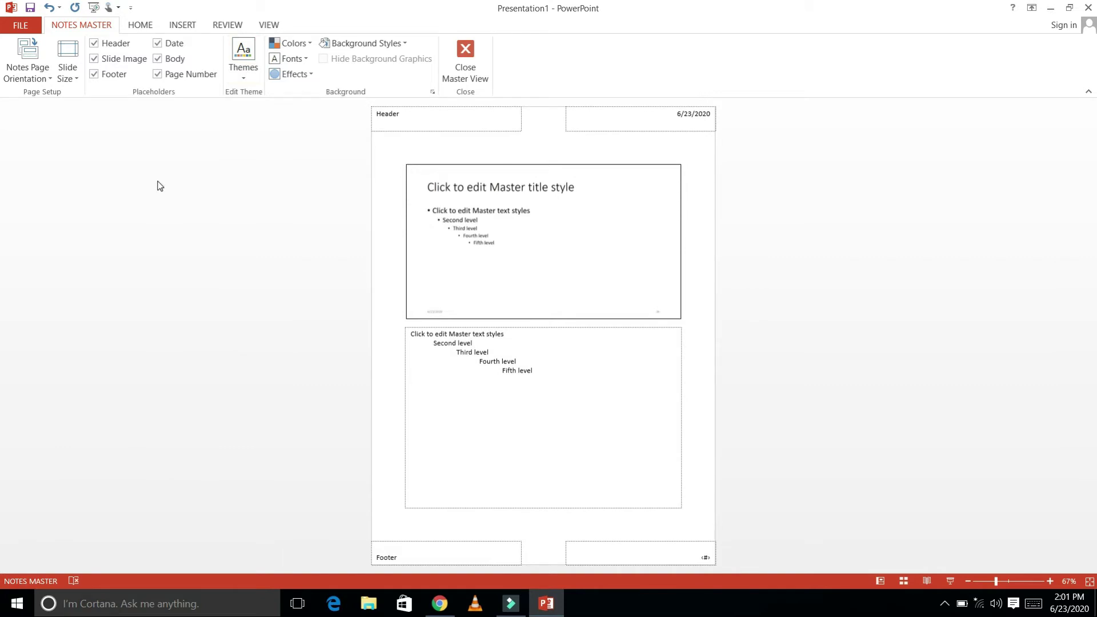
click(302, 44)
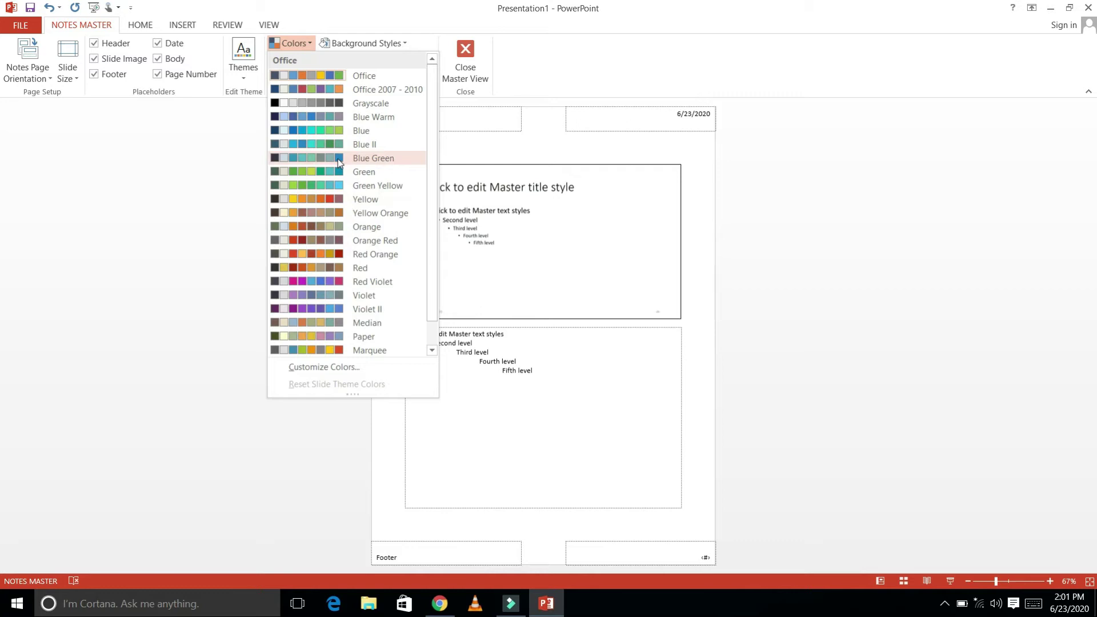
click(337, 159)
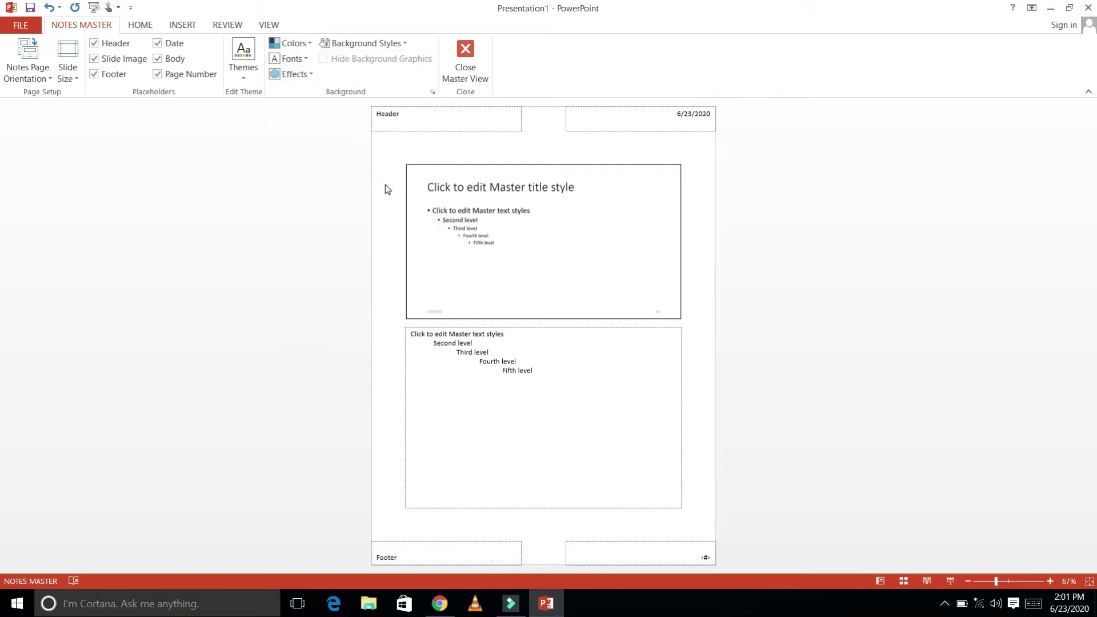
click(404, 44)
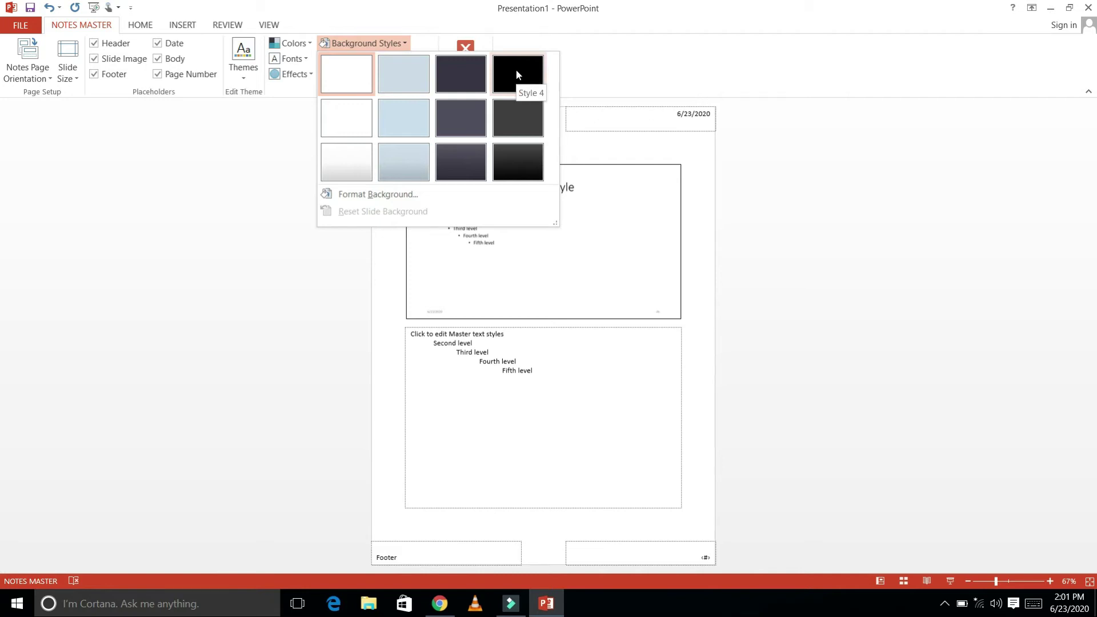
click(512, 119)
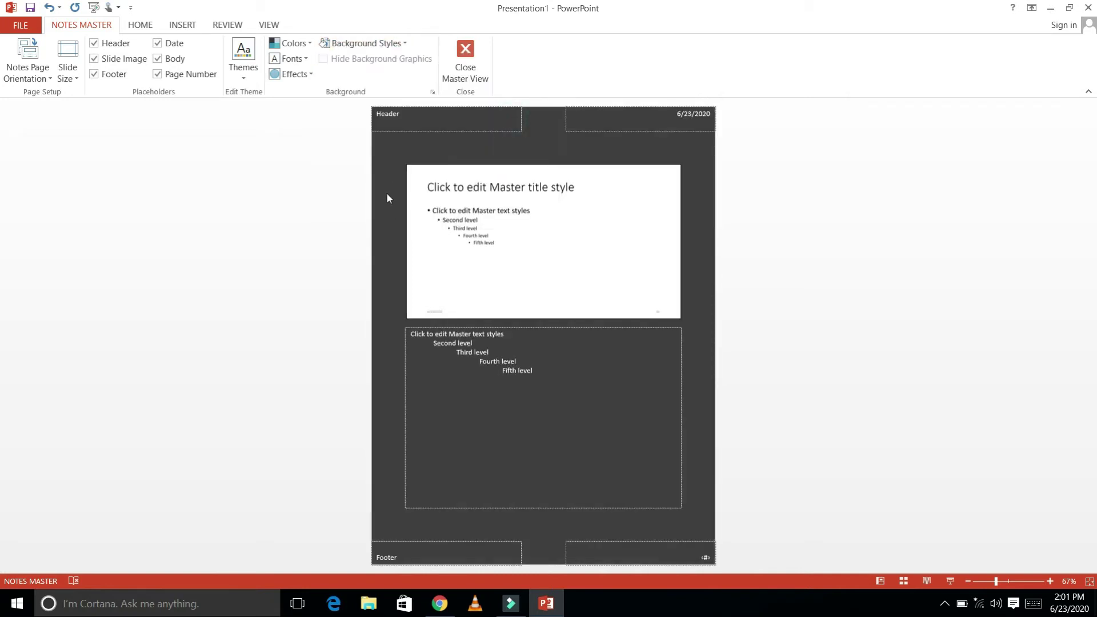
Close the Notes Master, reopen it briefly, then return to Normal view on slide 2.
click(464, 64)
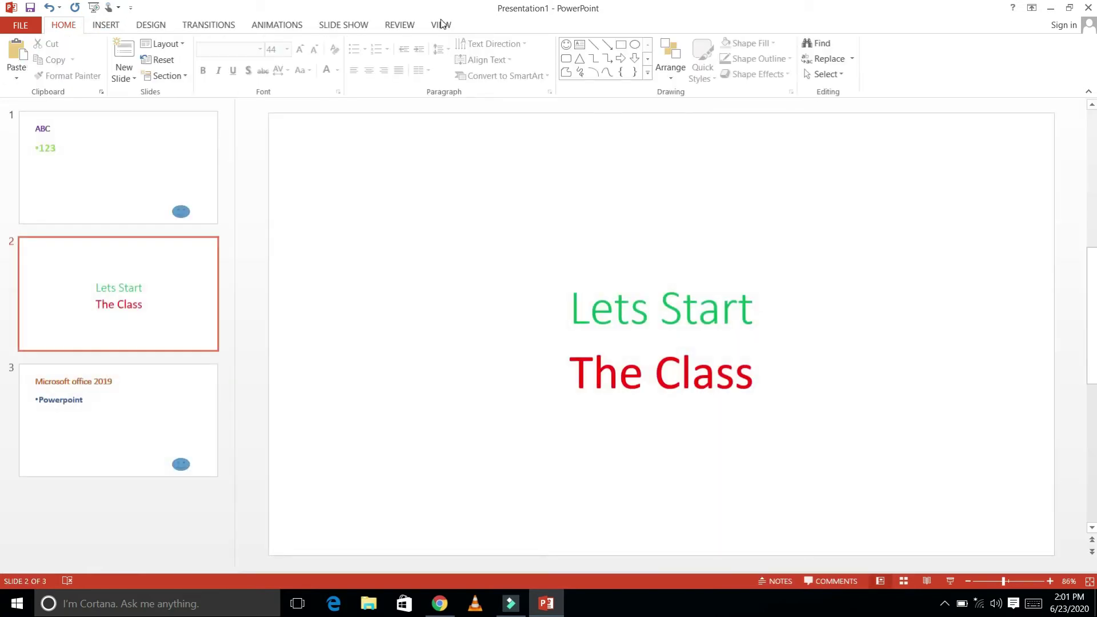
click(441, 24)
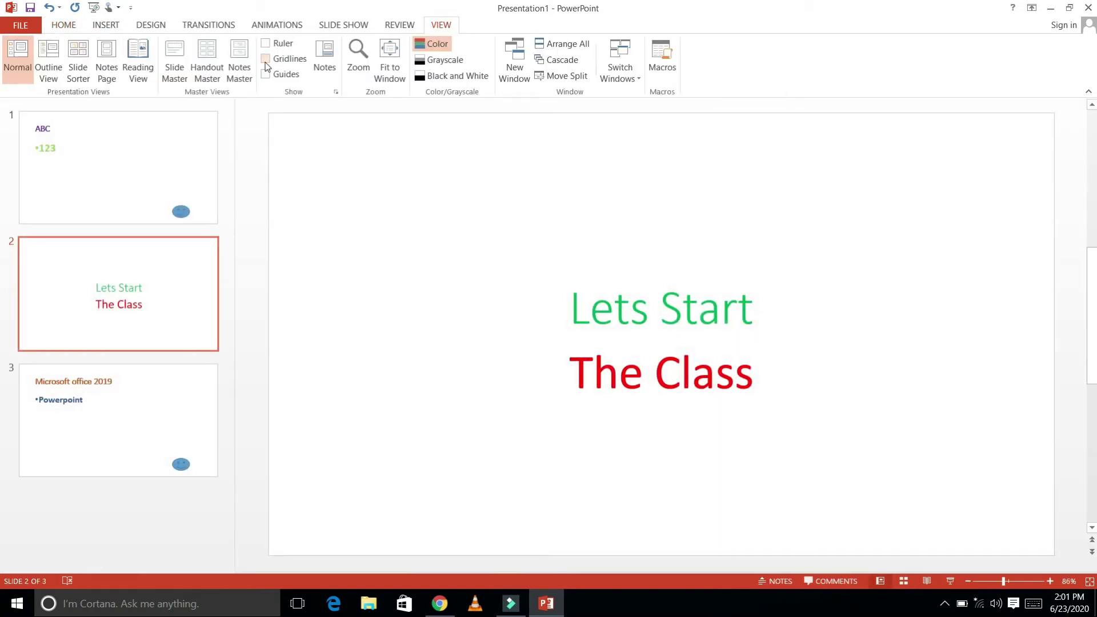
click(243, 63)
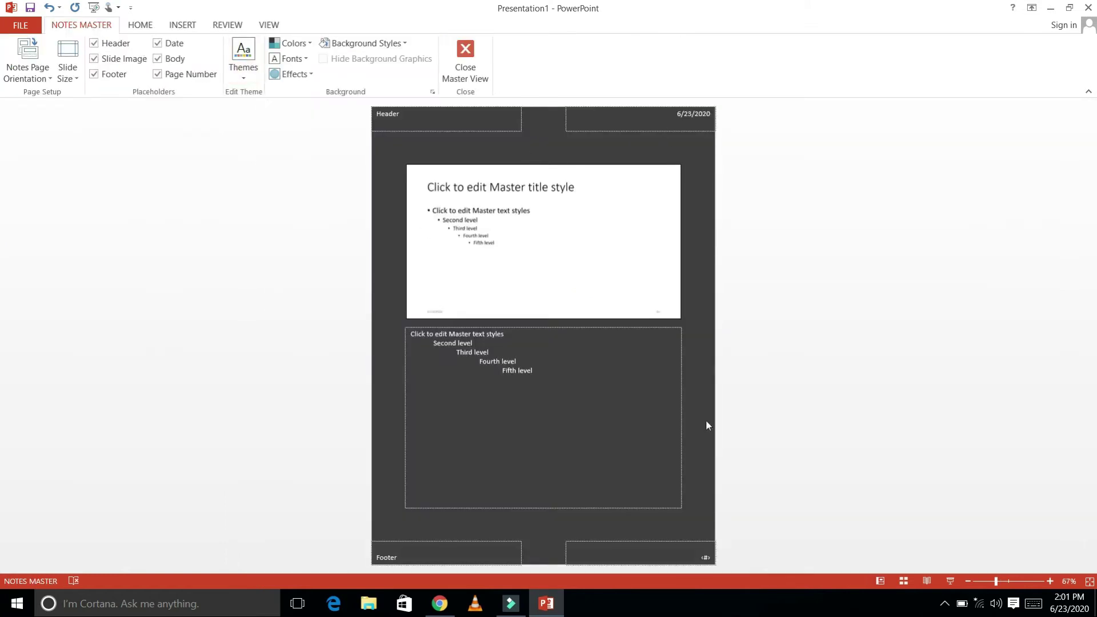
click(280, 29)
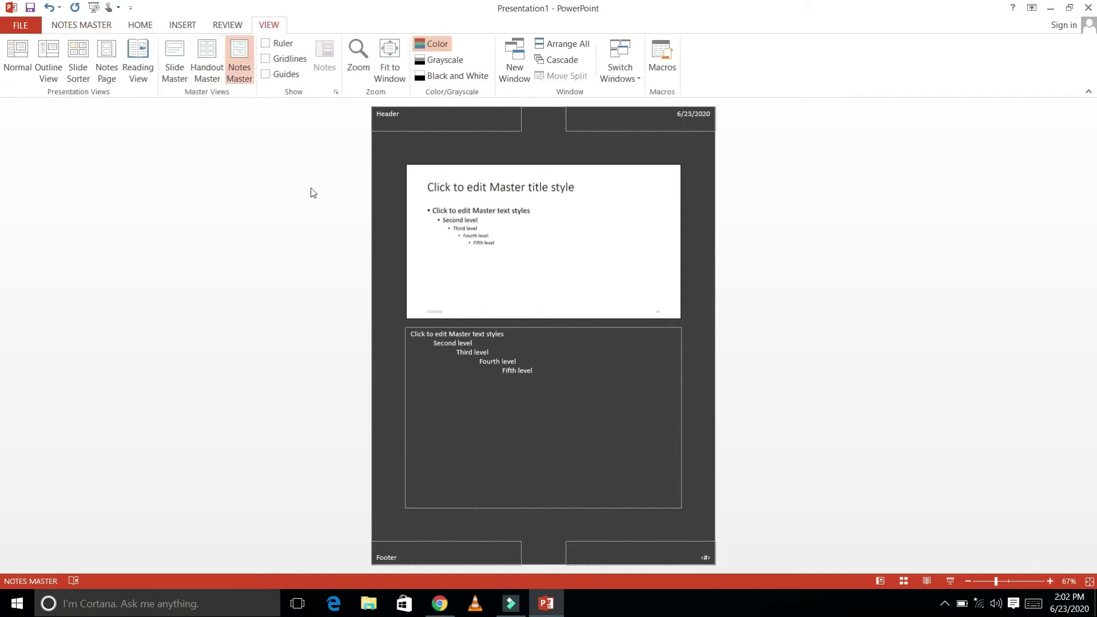
click(18, 57)
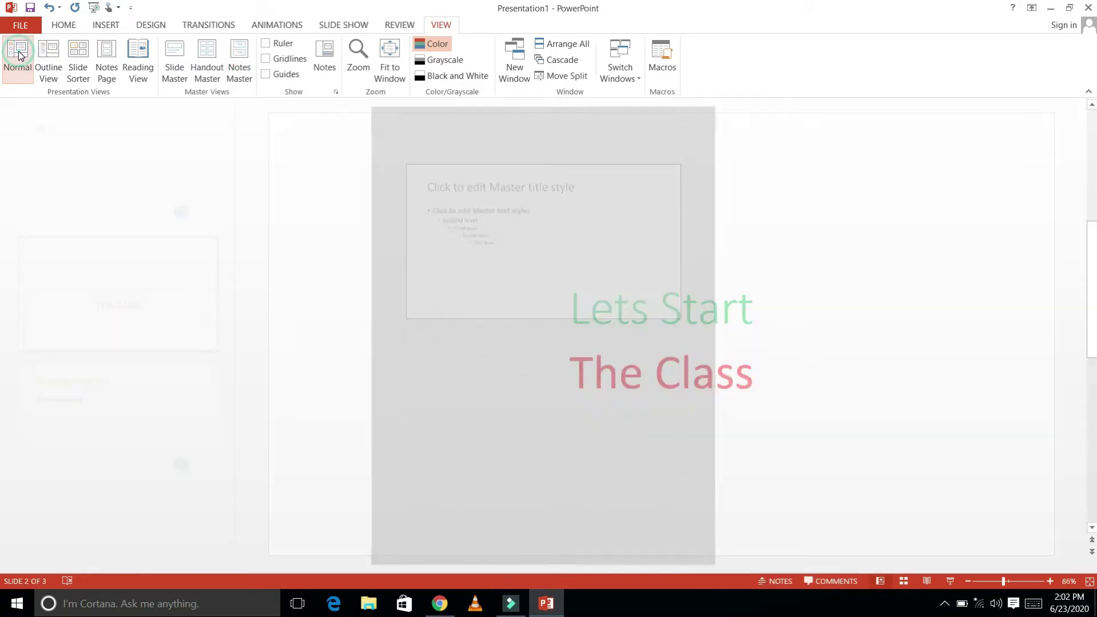
With rulers shown, narrow slide 1's ABC title box from its left side, then hide the rulers.
click(265, 44)
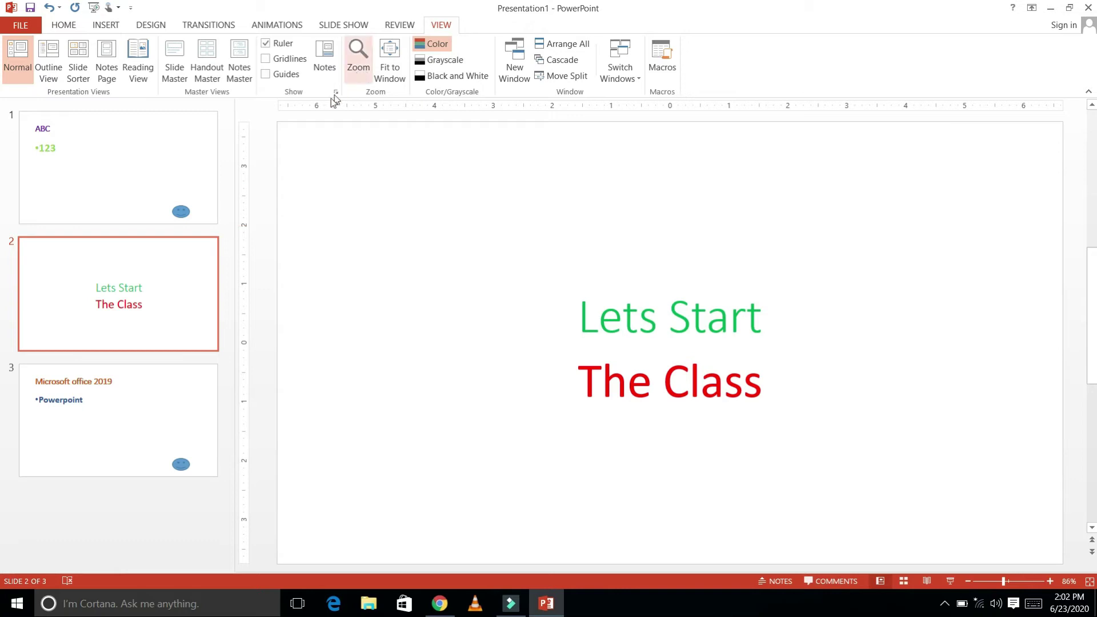
click(152, 194)
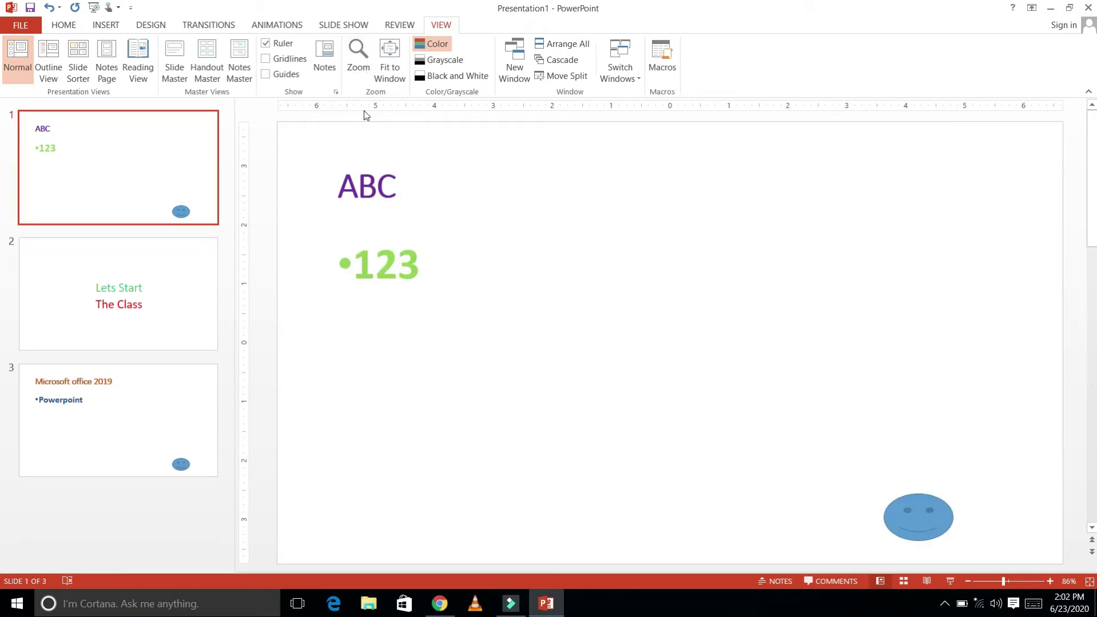
click(383, 107)
click(375, 108)
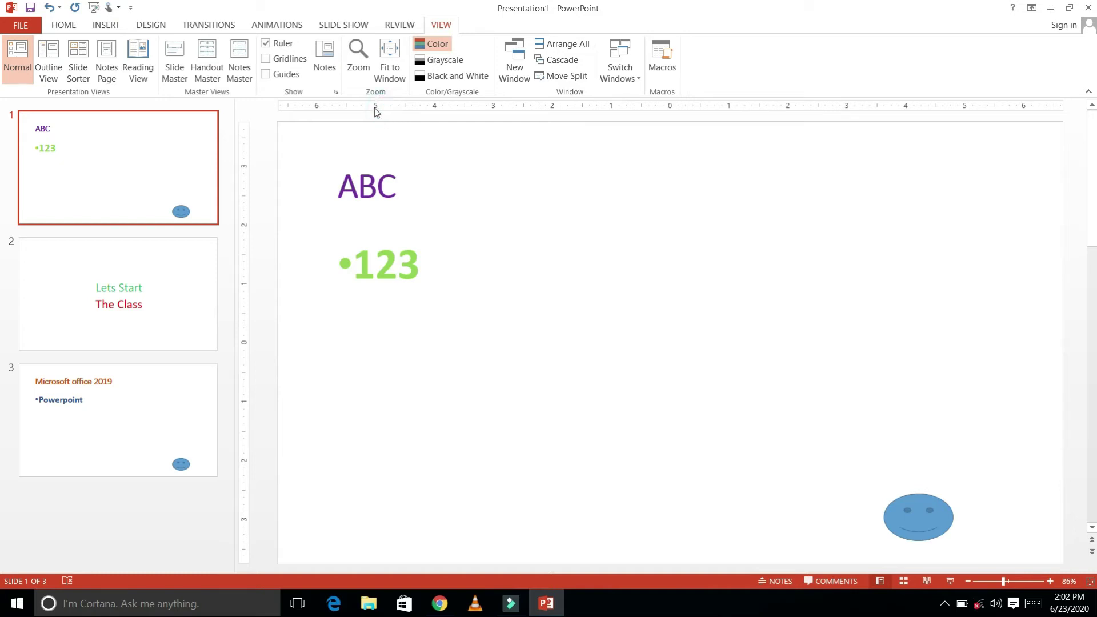
click(332, 188)
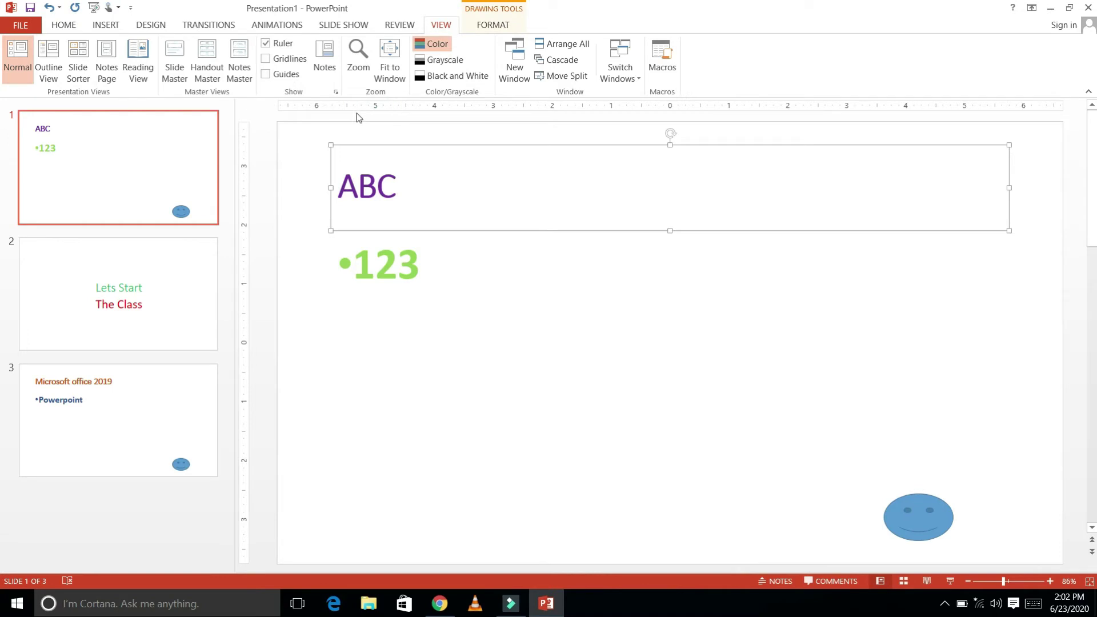
drag(330, 144, 371, 152)
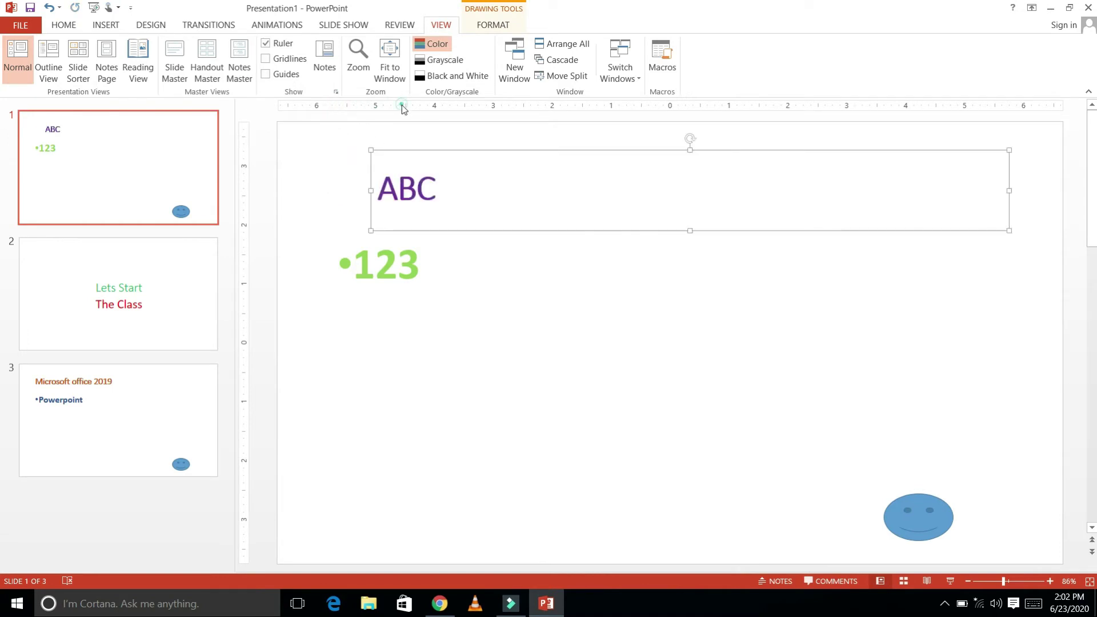
key(alt+w)
key(r)
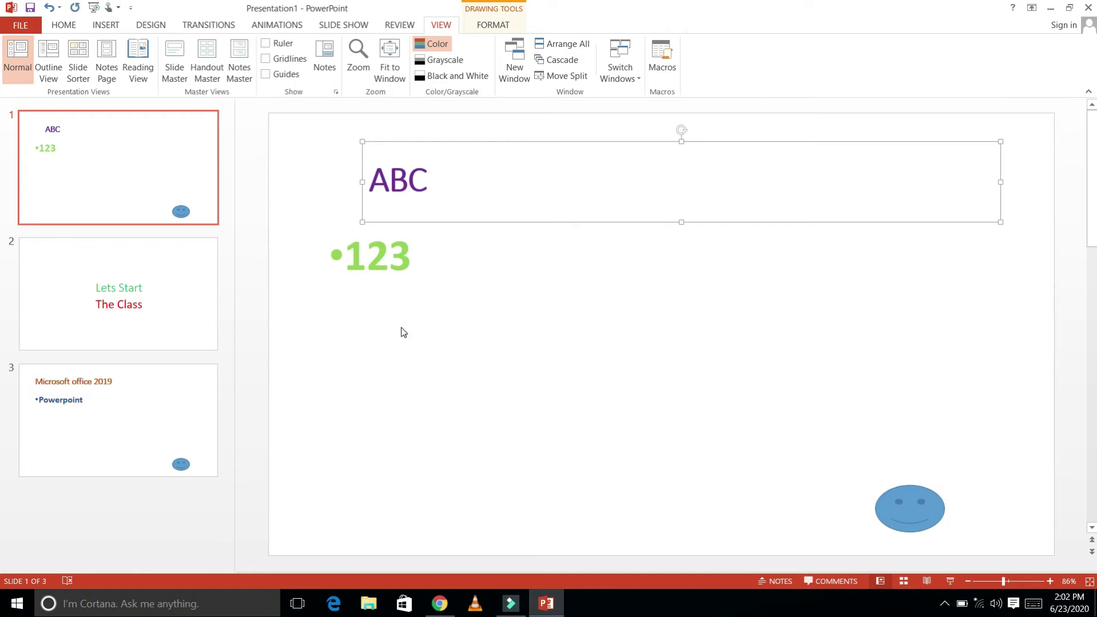
click(400, 330)
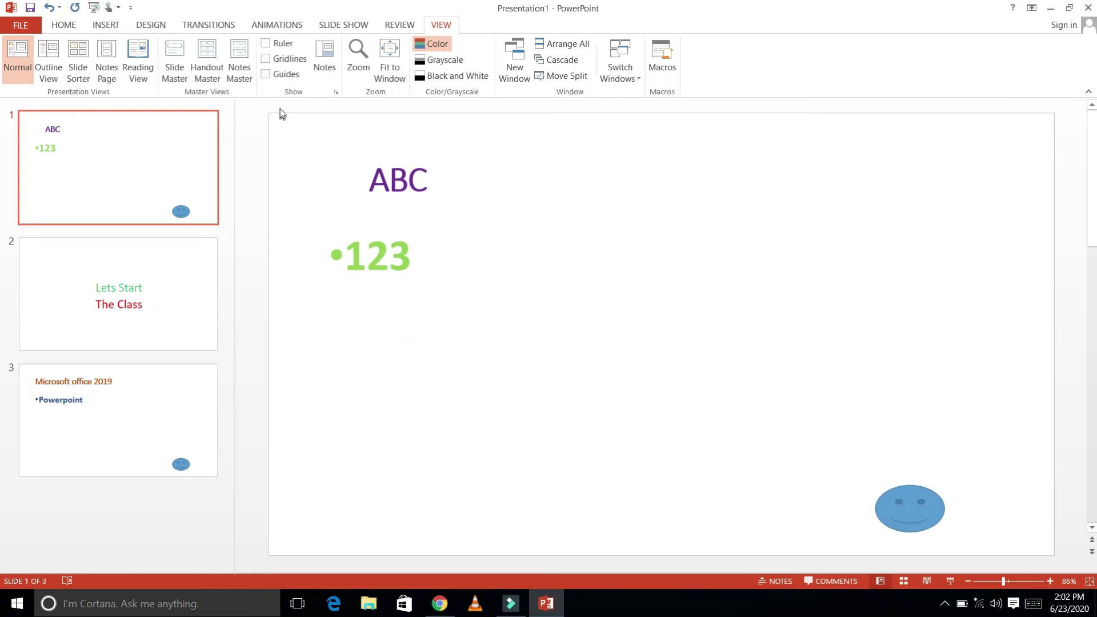
Toggle gridlines on and off, then turn on the crossing centre guides on slide 1.
click(266, 59)
click(267, 64)
click(266, 74)
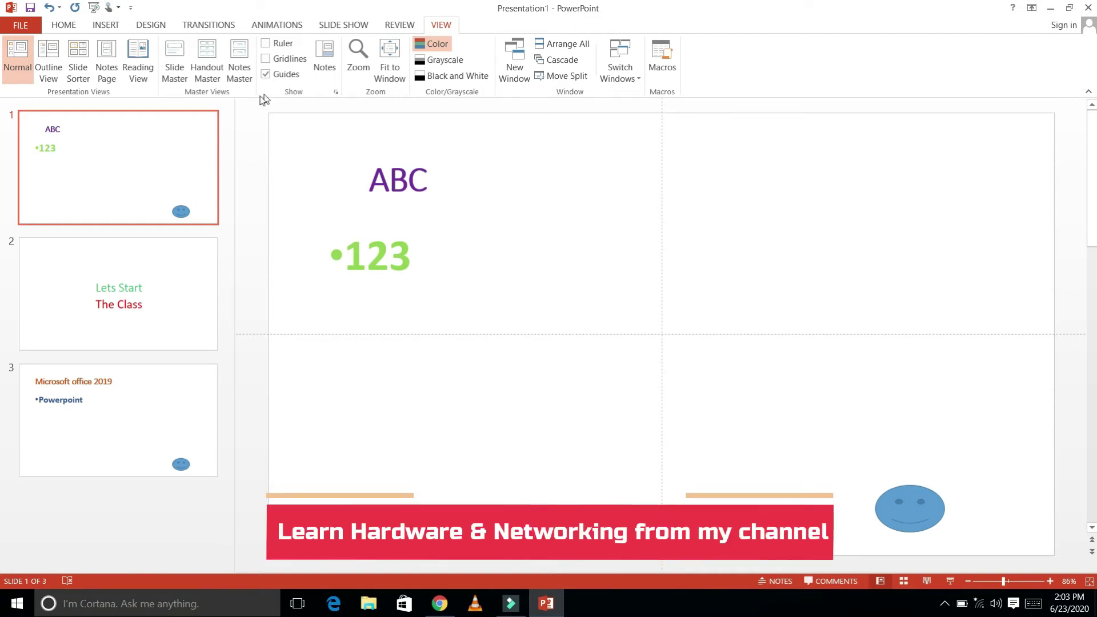
Draw a rounded rectangle in the upper right of slide 1.
click(105, 25)
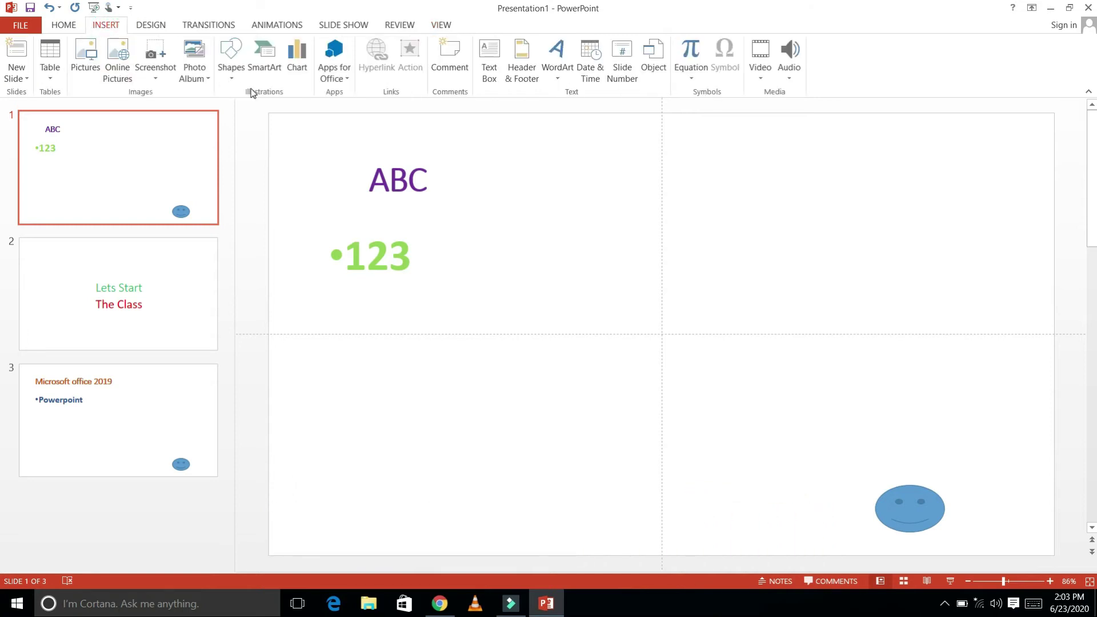
click(231, 78)
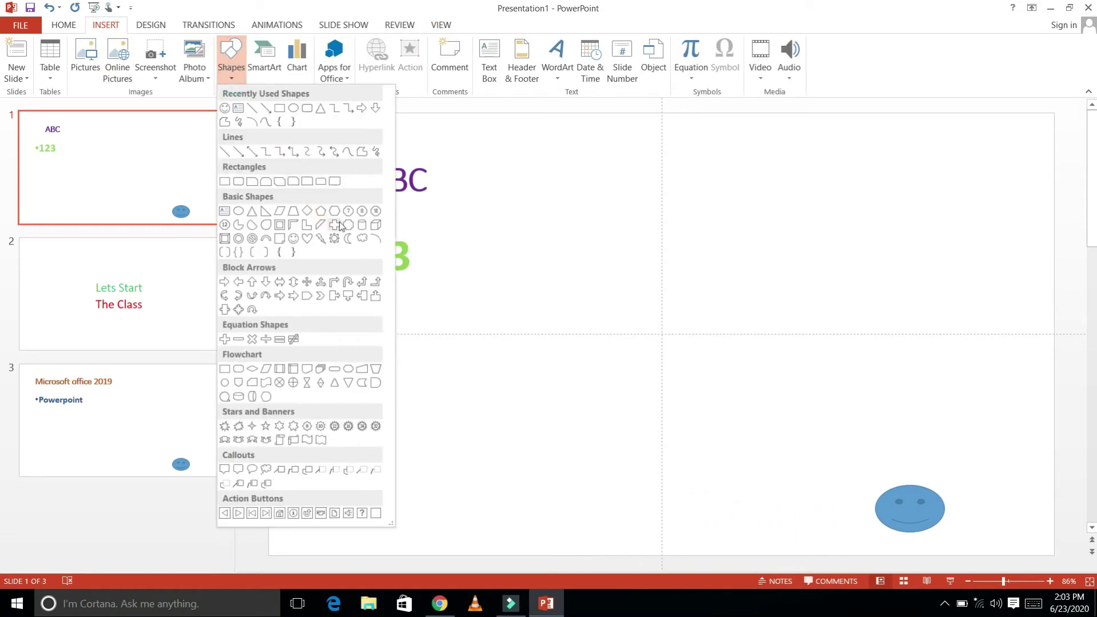
click(308, 109)
drag(715, 240, 884, 335)
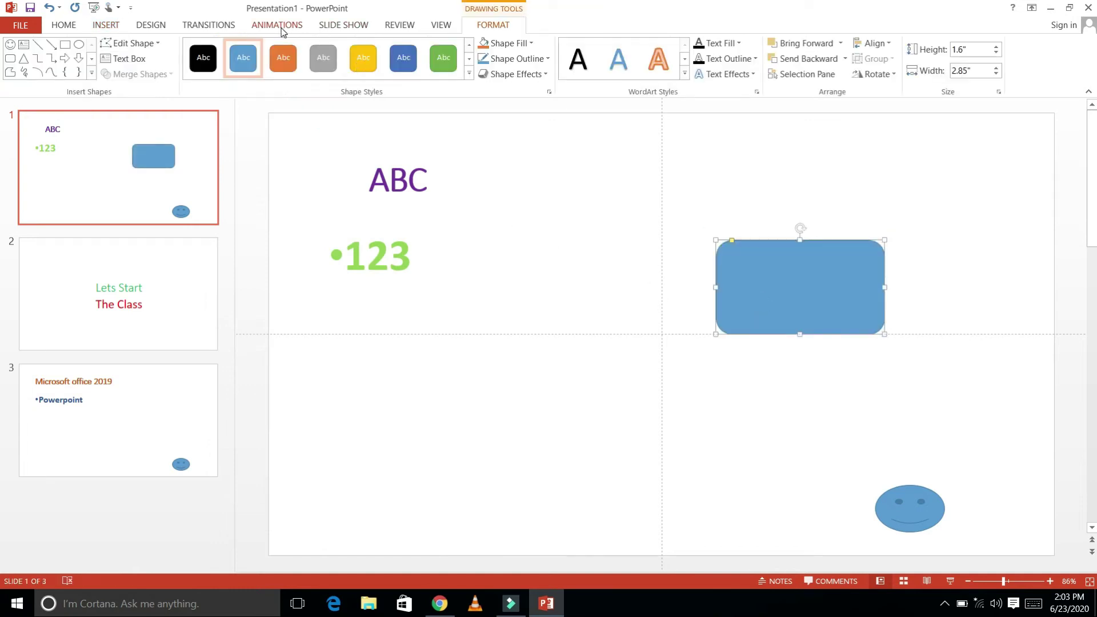
Draw a heart shape in the lower left of slide 1.
click(107, 25)
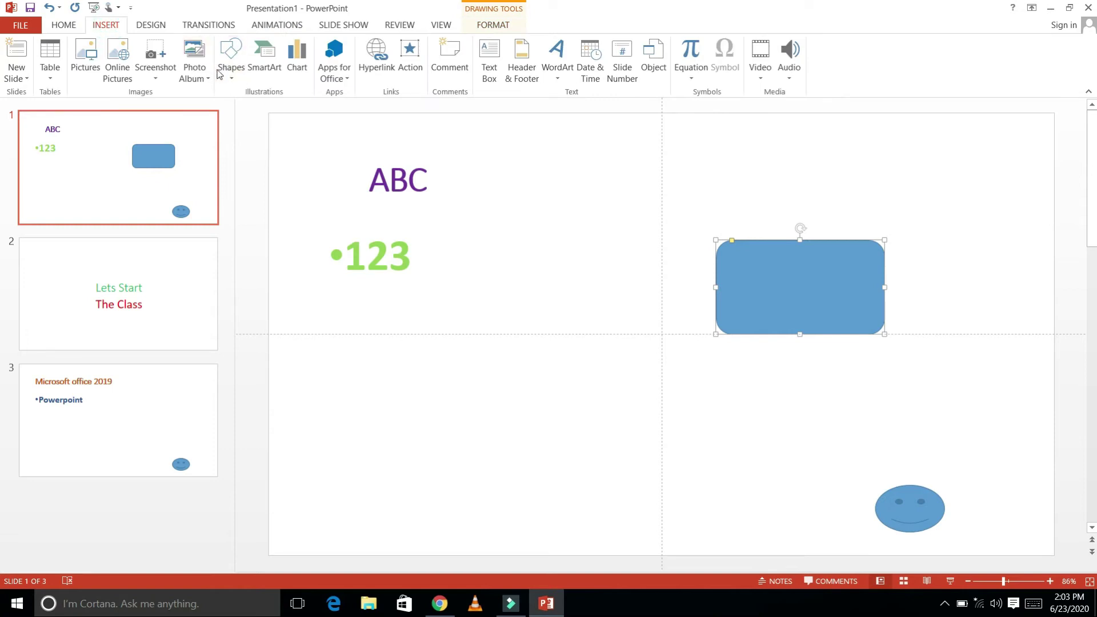
click(231, 57)
click(307, 238)
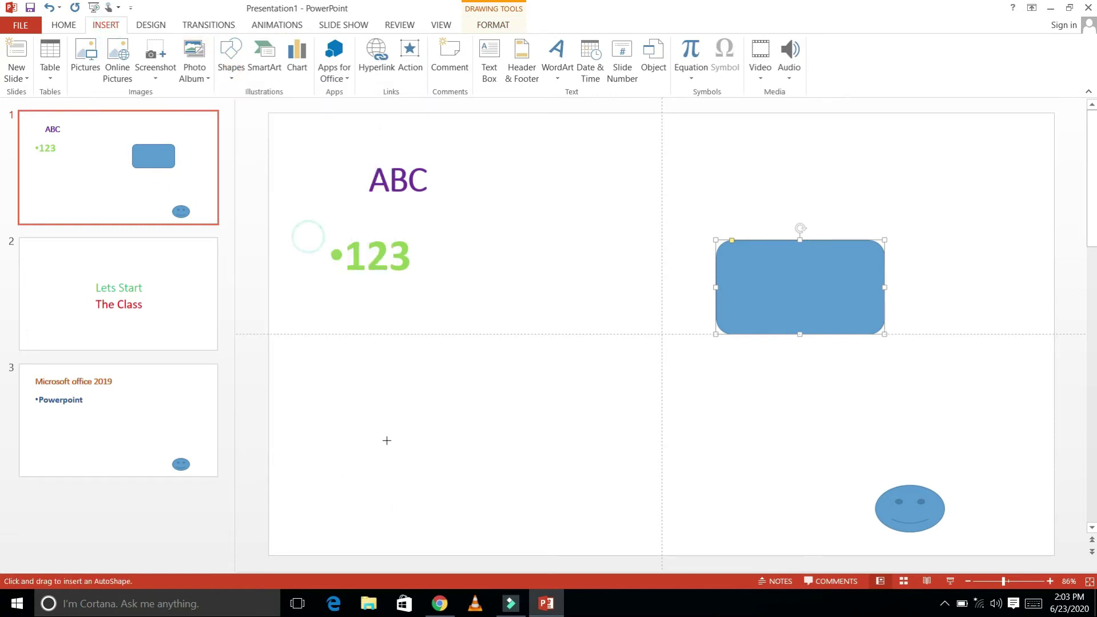
mouse_move(422, 344)
mouse_down()
mouse_move(516, 443)
mouse_move(533, 444)
mouse_up()
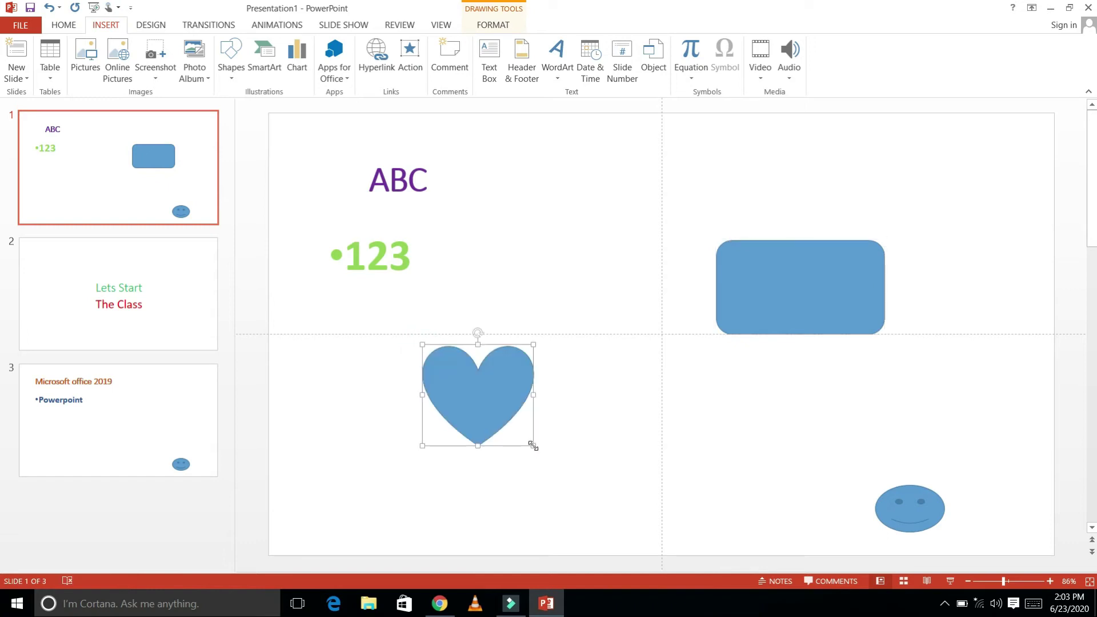
click(435, 29)
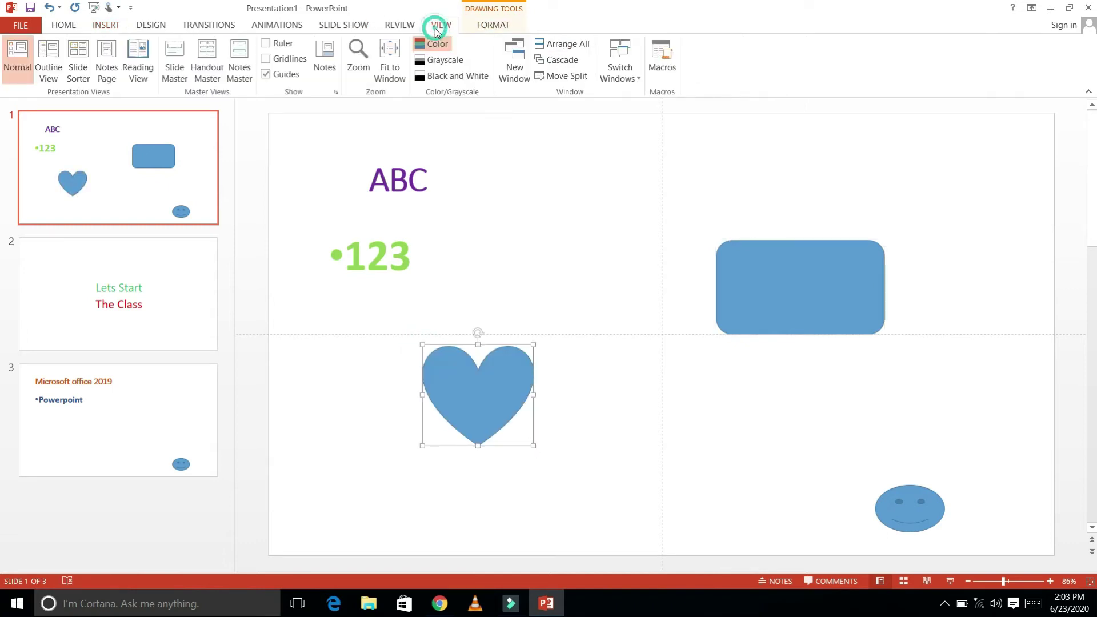
Turn off the guides, show the notes pane and type a speaker note for slide 1.
click(266, 75)
click(324, 62)
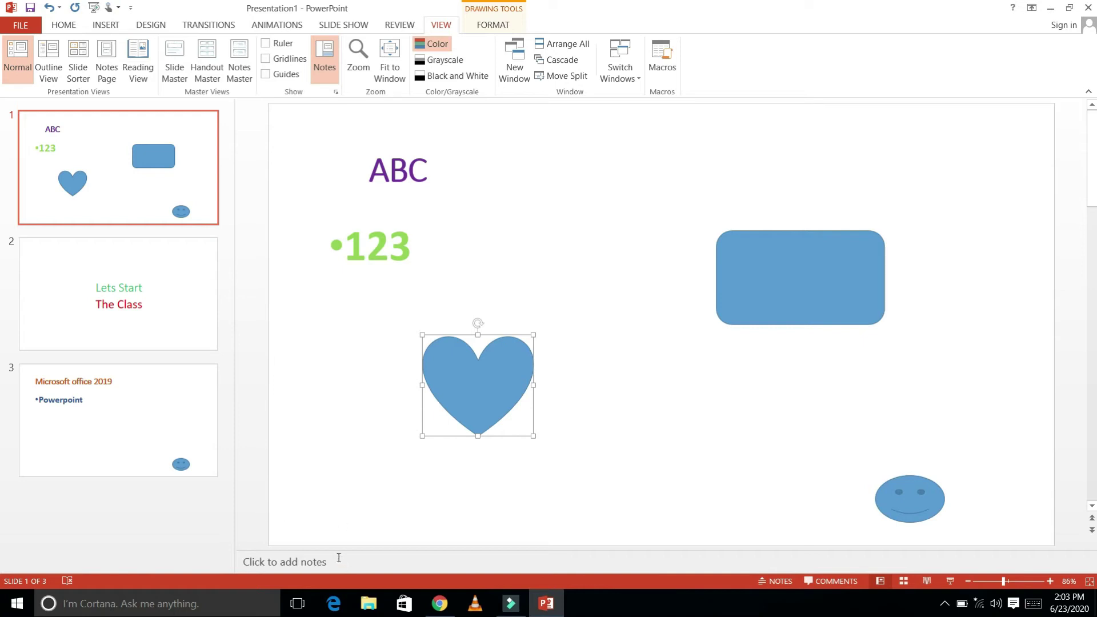
click(321, 561)
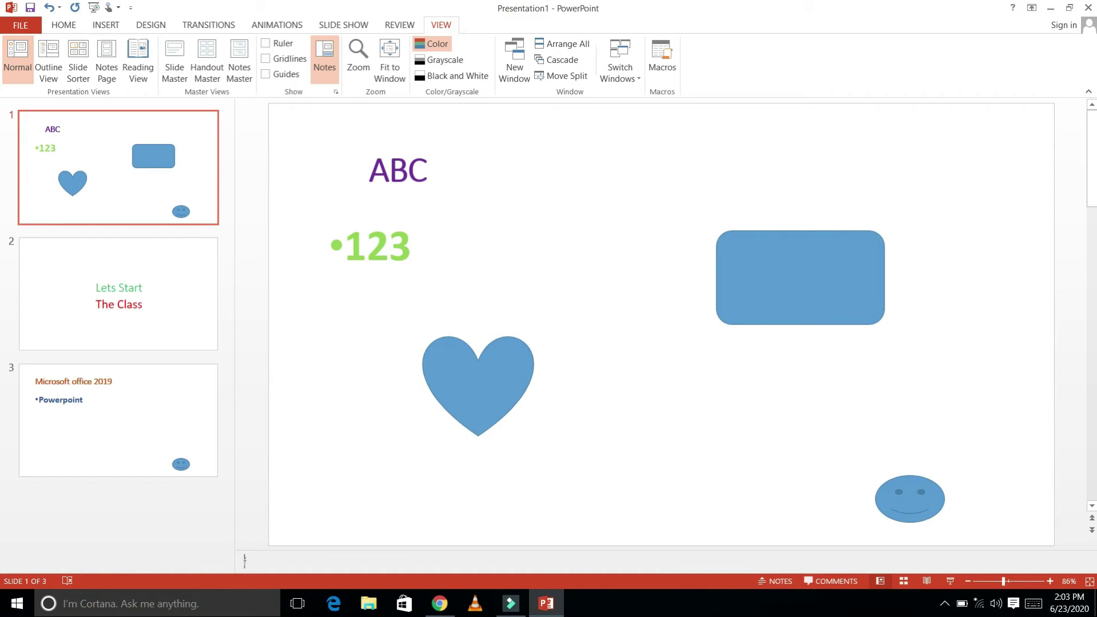
text(for off)
text(ice)
Add the note 'For home' to slide 2, then toggle the notes pane off, on and off.
click(102, 289)
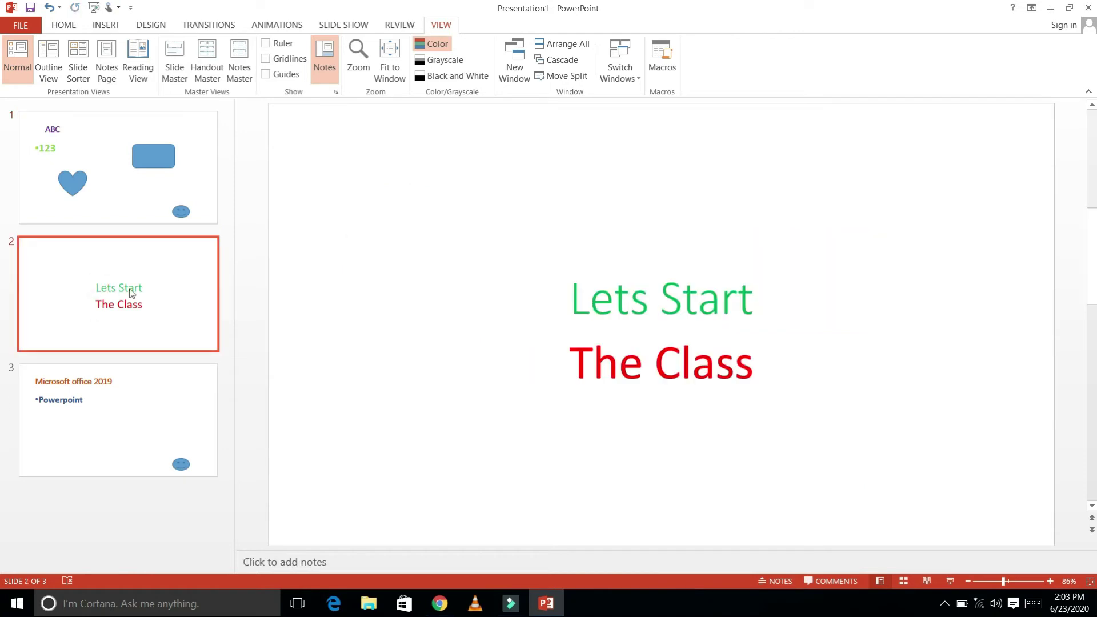
click(299, 562)
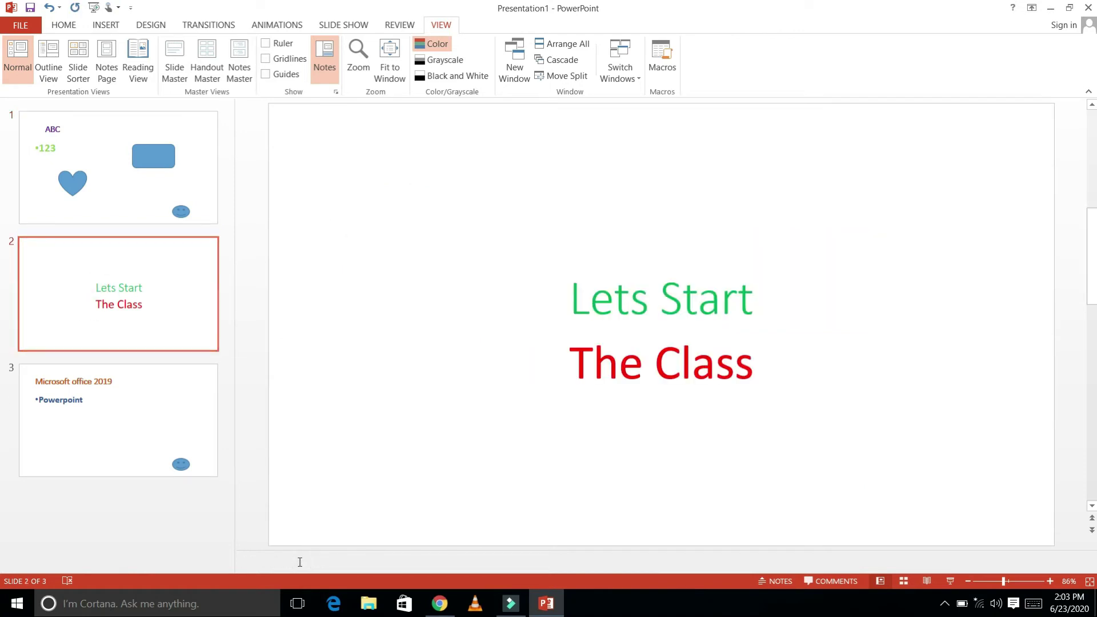
text(f)
click(329, 64)
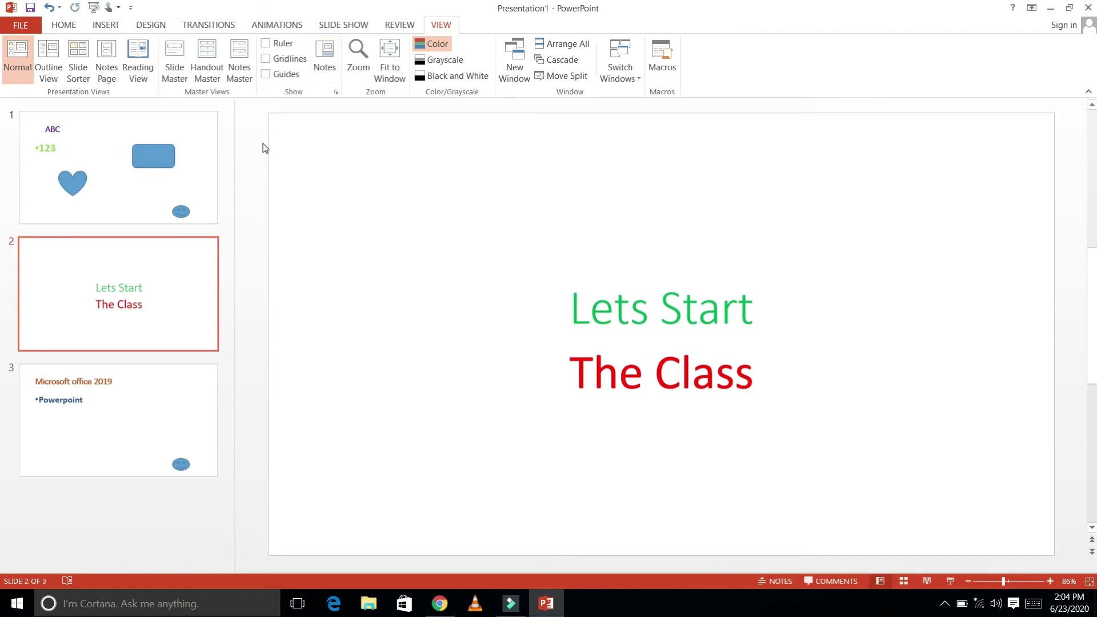
click(324, 58)
click(325, 59)
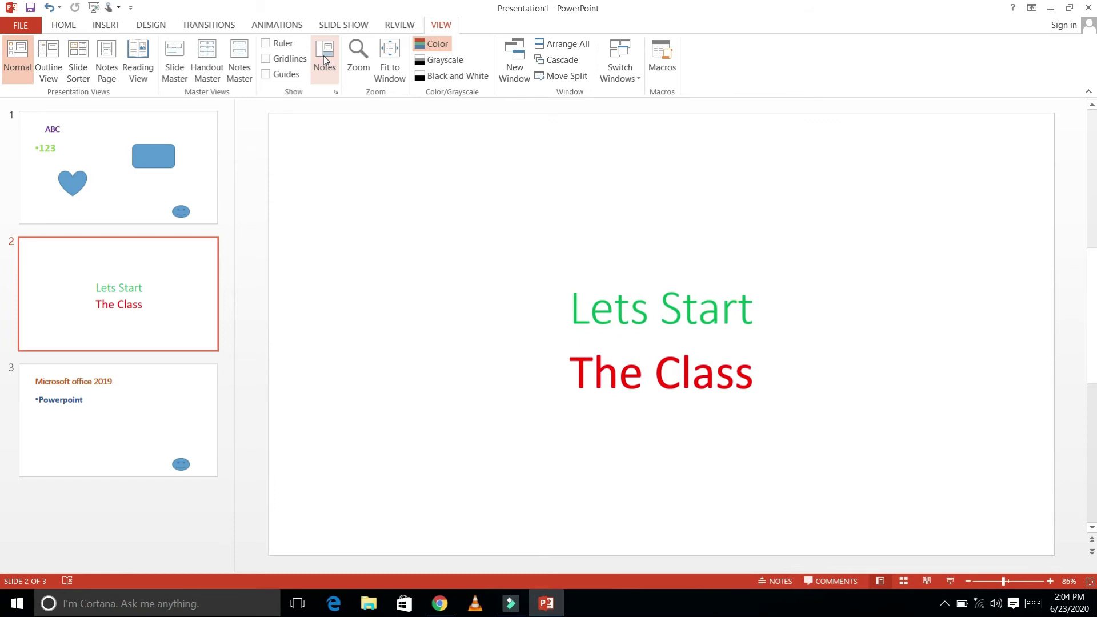
View slide 2 at 200% zoom, then at 66% zoom.
click(358, 58)
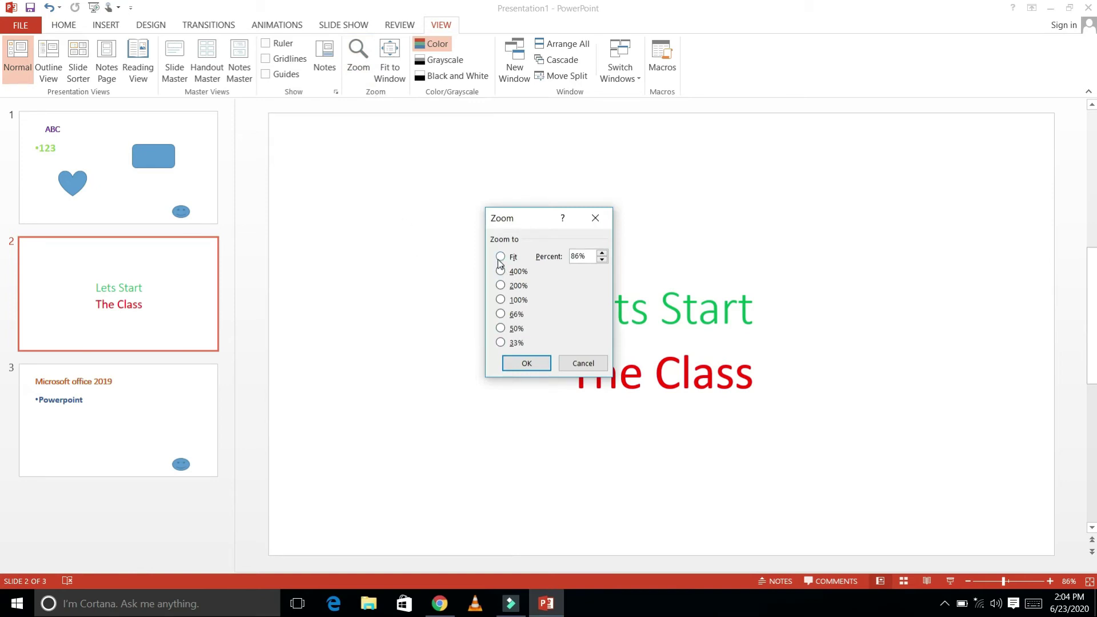
click(500, 285)
click(526, 364)
mouse_move(1091, 315)
mouse_down()
mouse_move(1093, 406)
mouse_move(1095, 308)
mouse_up()
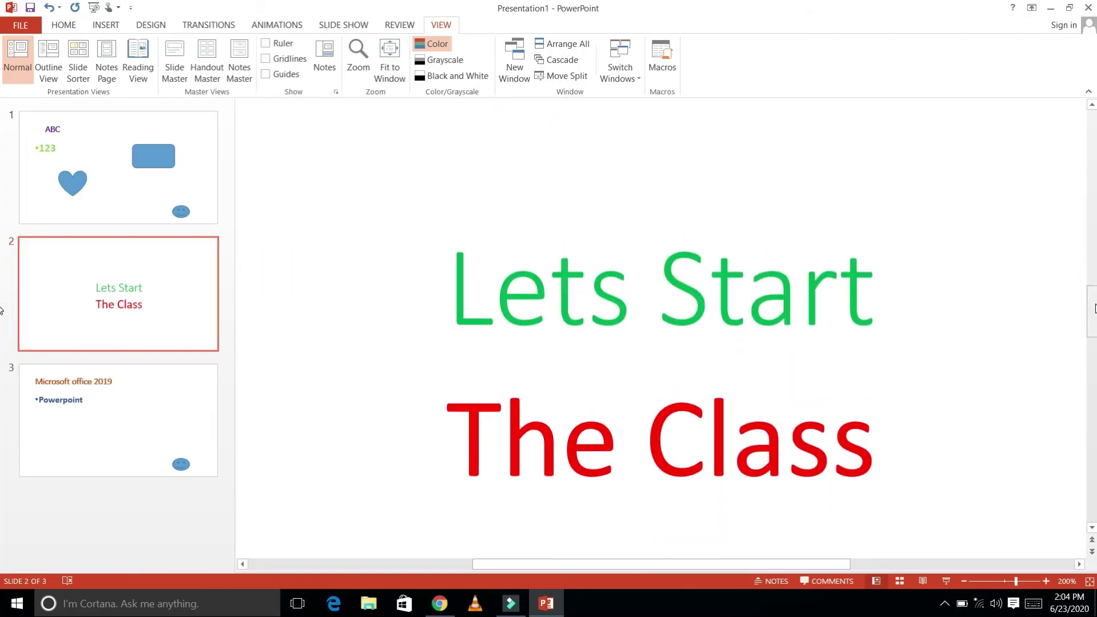
click(357, 57)
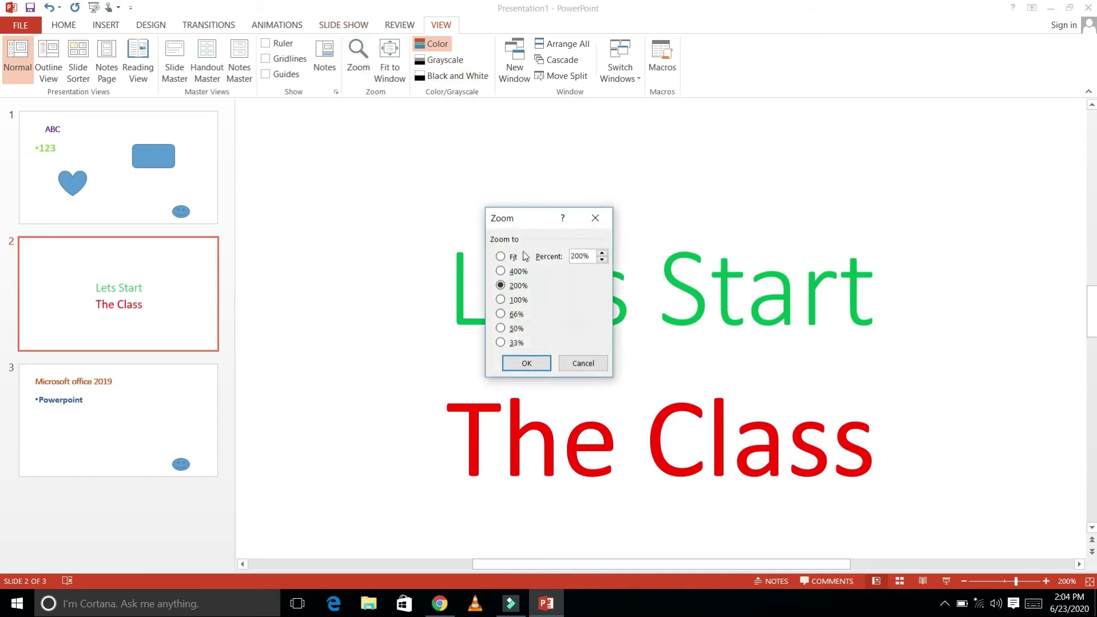
click(501, 314)
click(517, 369)
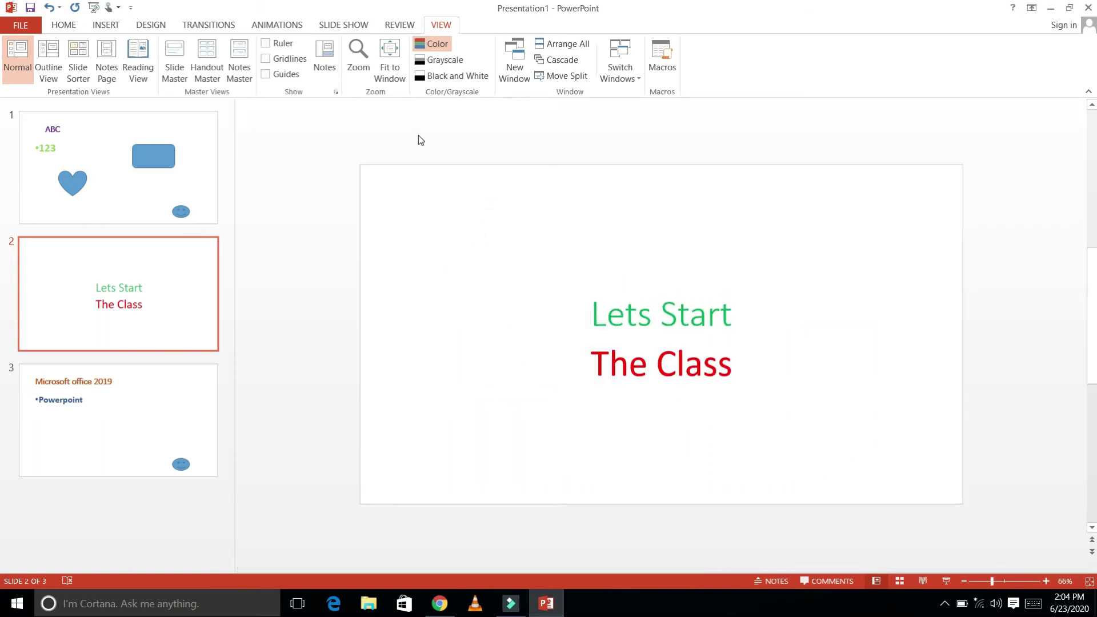
Zoom slide 2 to 400%, then fit the slide back to the window.
click(355, 60)
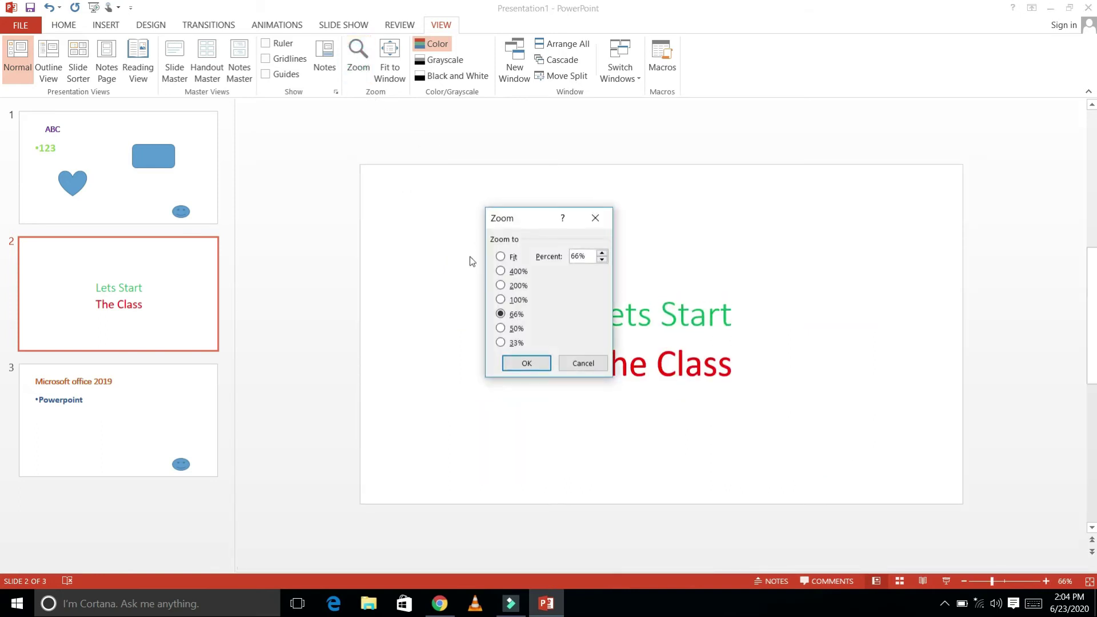
click(501, 271)
click(527, 363)
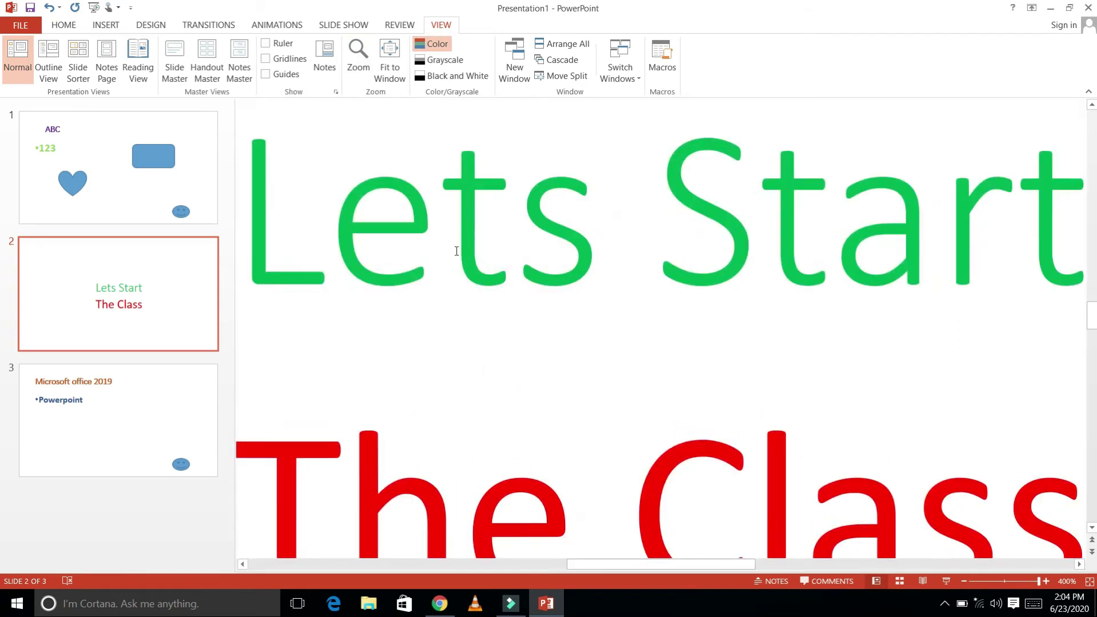
mouse_move(1091, 317)
mouse_down()
mouse_move(1091, 251)
mouse_move(1091, 271)
mouse_up()
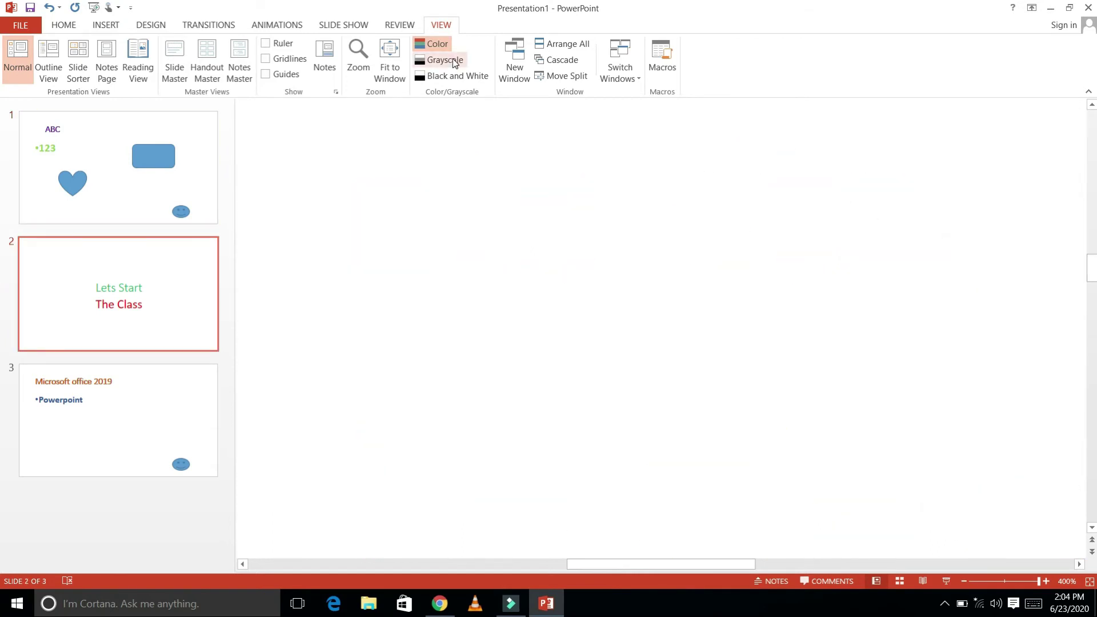
click(393, 53)
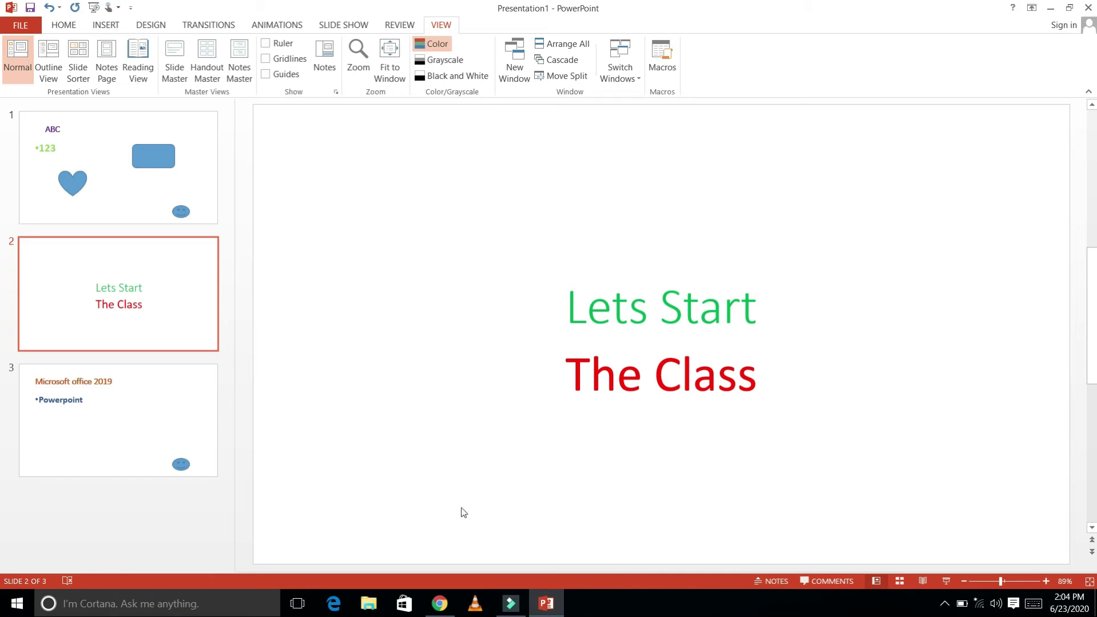
In Grayscale view of slide 1, set the rounded rectangle to Gray with White Fill, then return to colour.
click(150, 178)
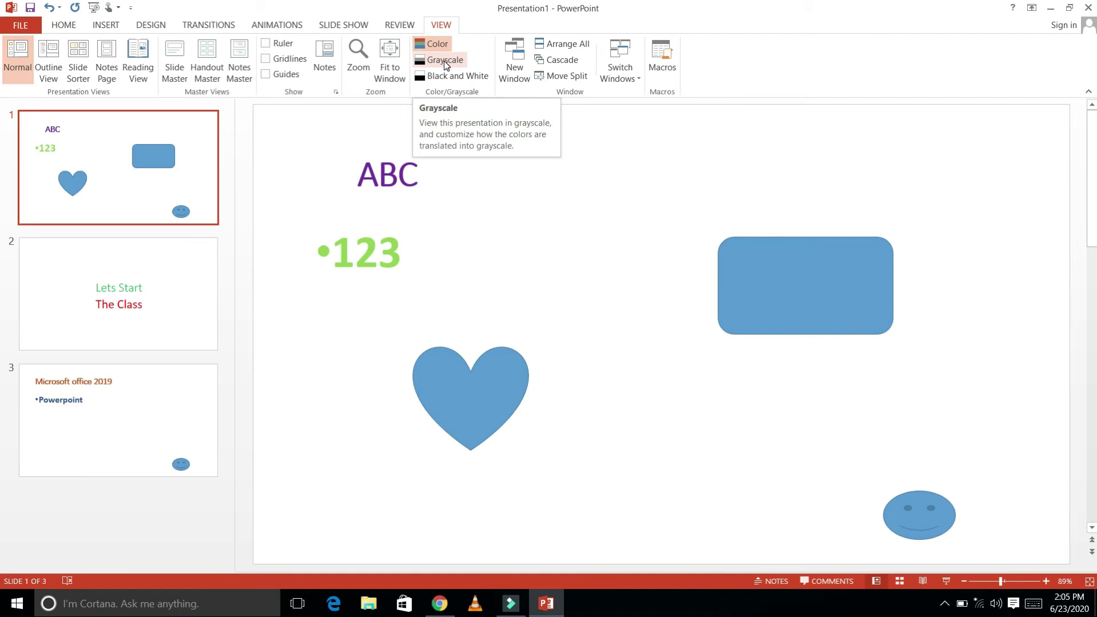
click(445, 60)
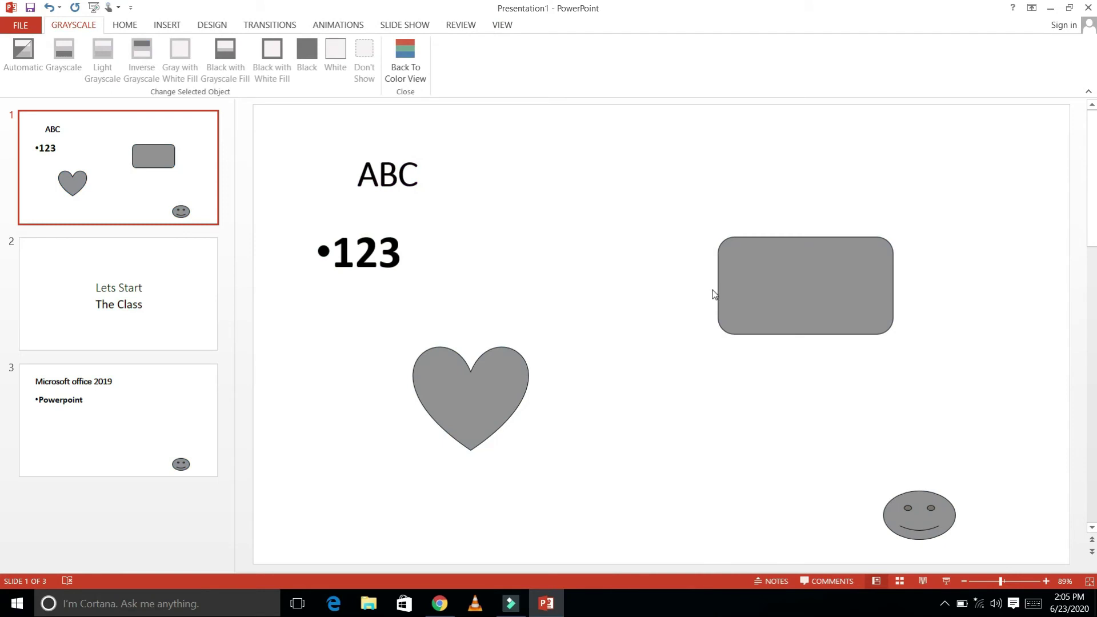
click(774, 278)
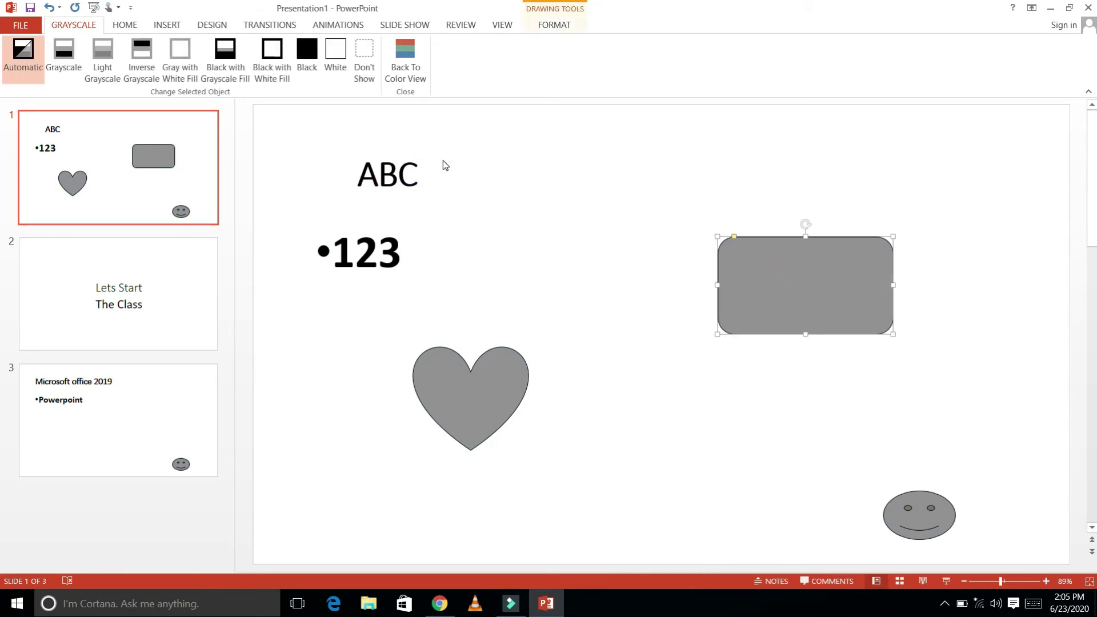
click(335, 52)
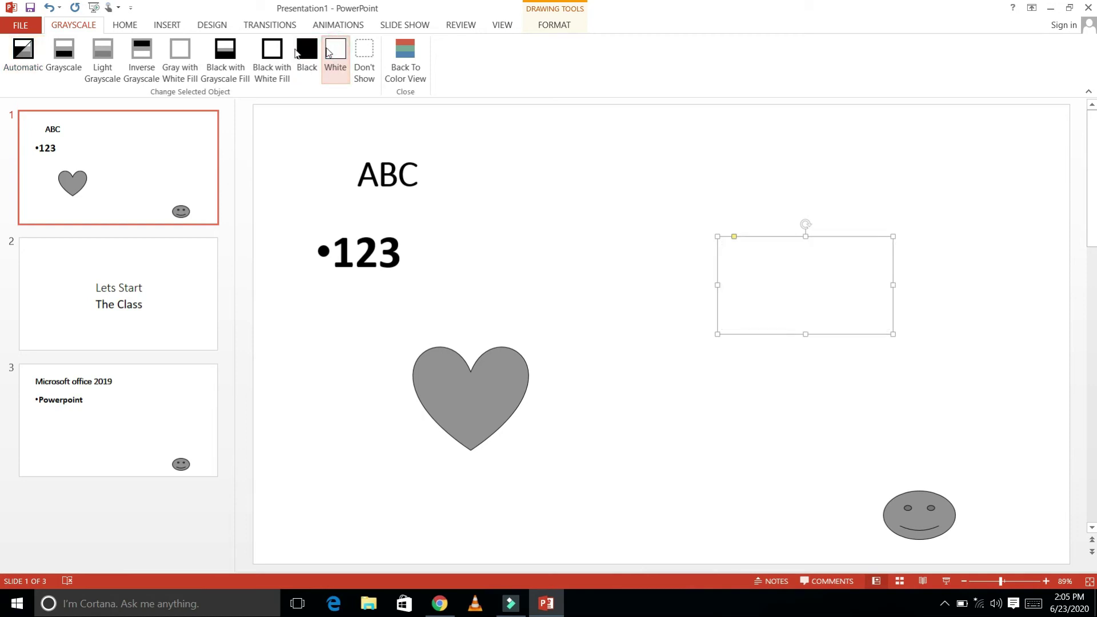
click(220, 48)
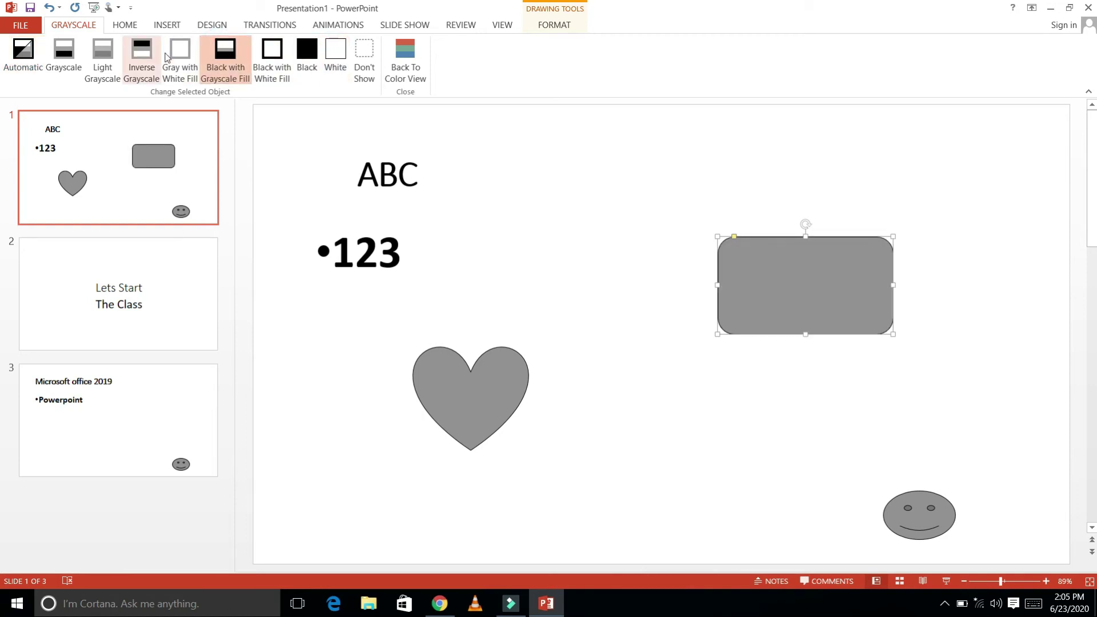
click(175, 57)
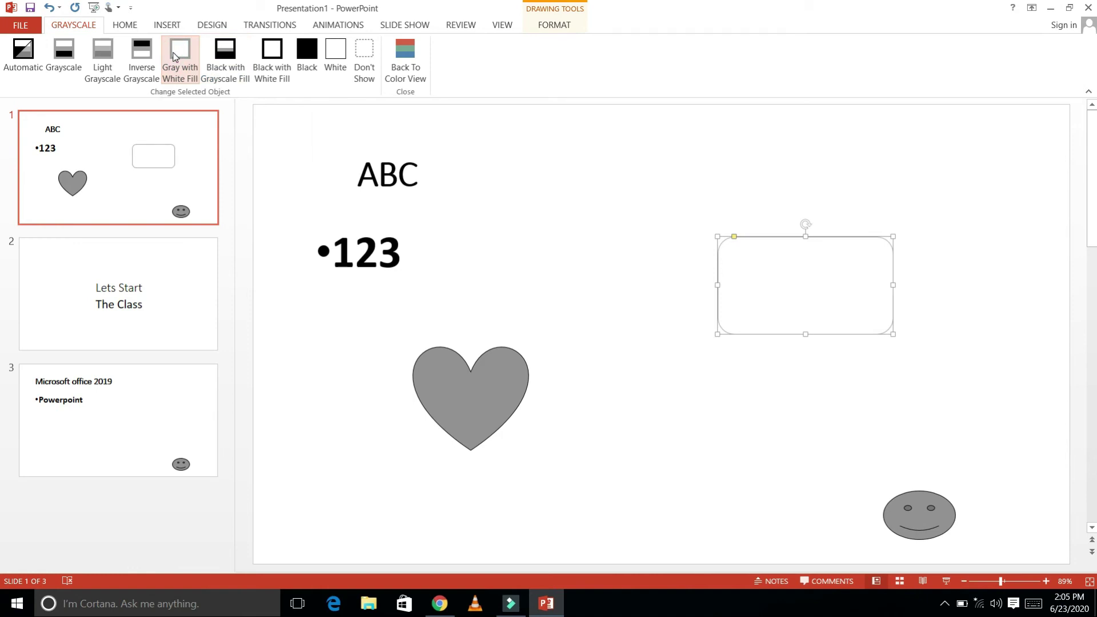
click(394, 57)
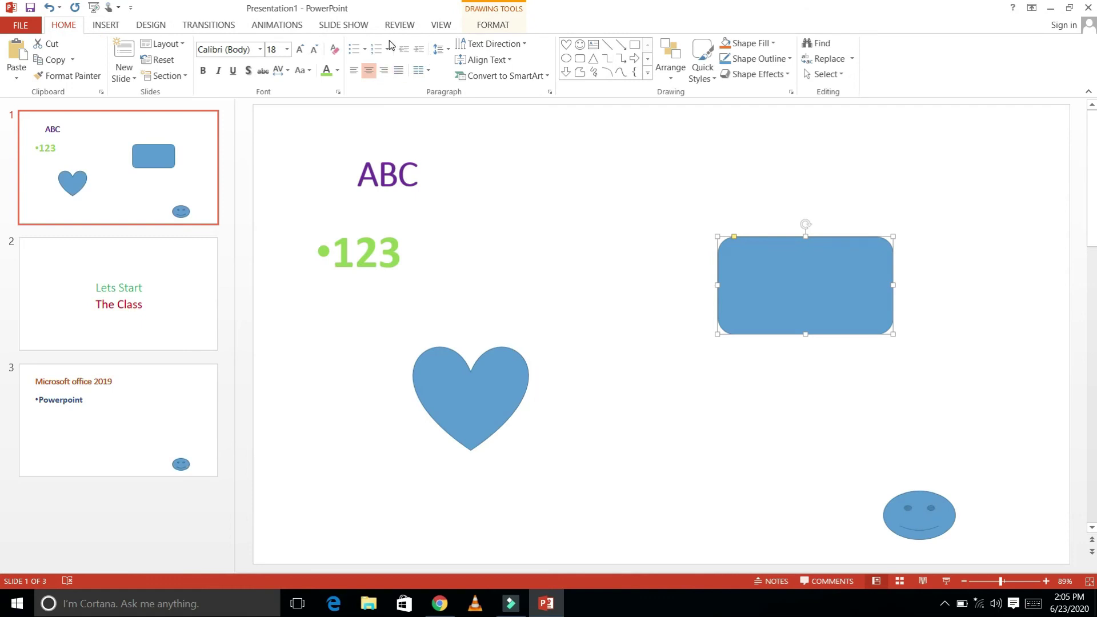
In Black and White view, give the rounded rectangle Black with Grayscale Fill, then return to colour.
click(440, 24)
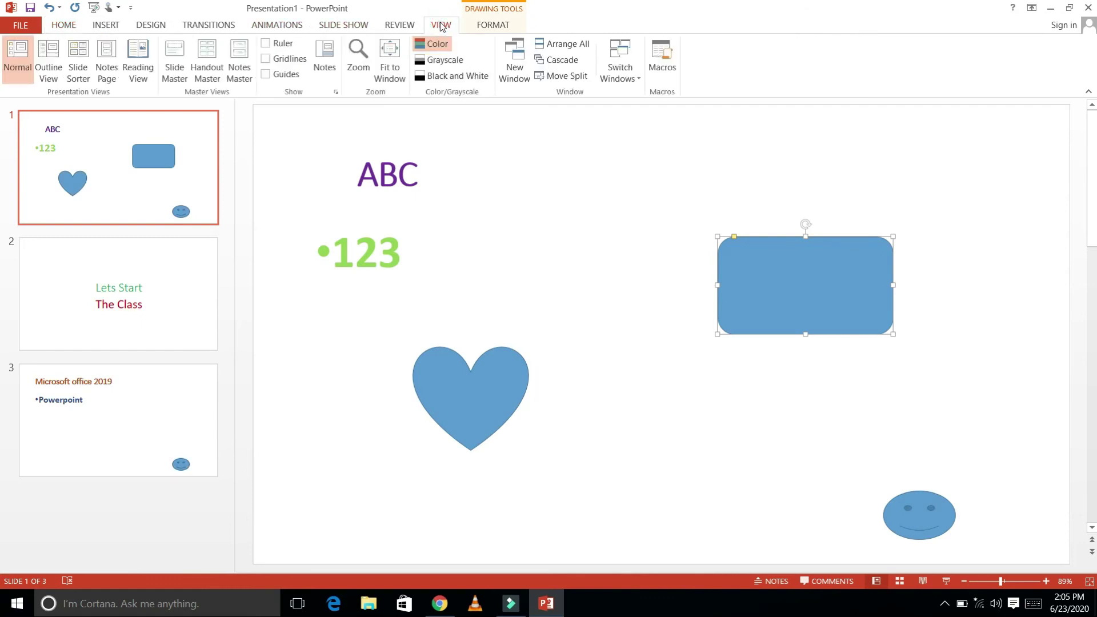
click(451, 75)
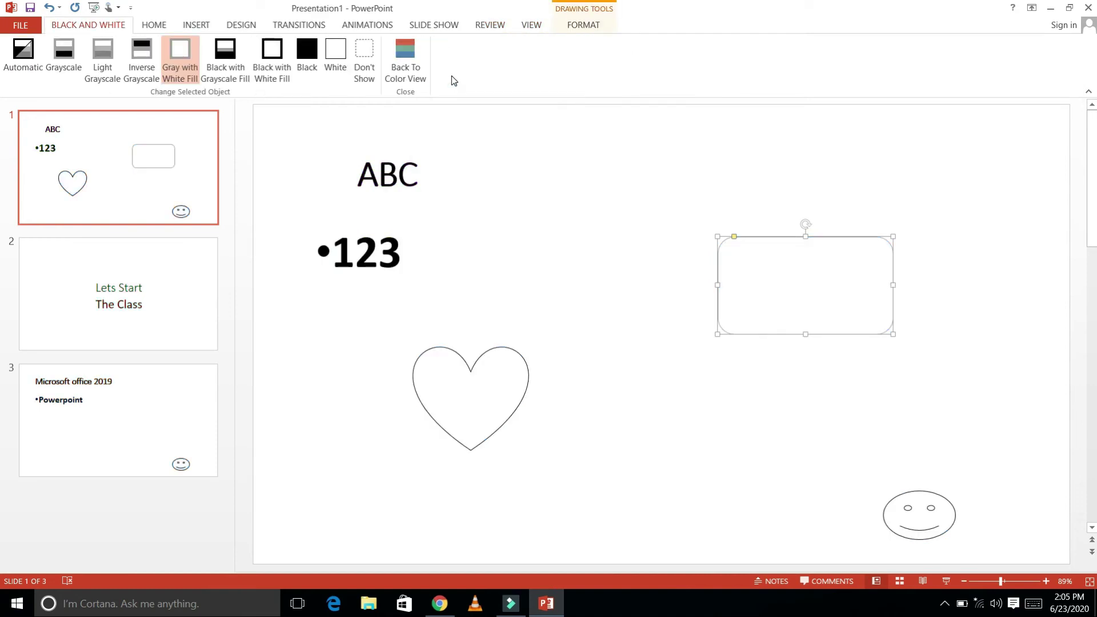
click(769, 283)
click(306, 53)
click(225, 53)
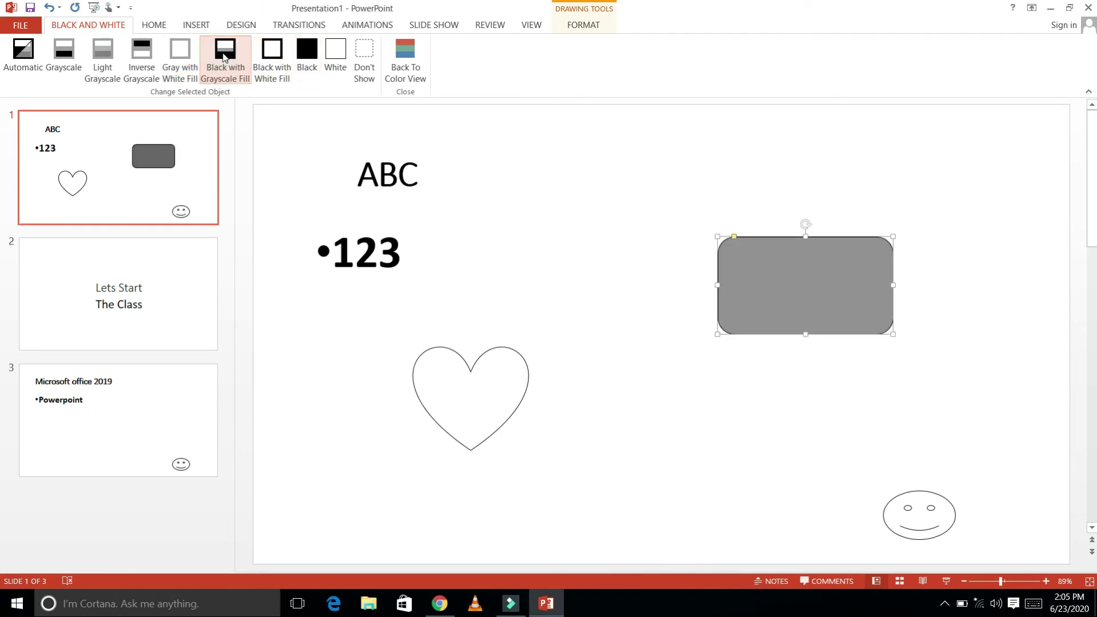
click(417, 77)
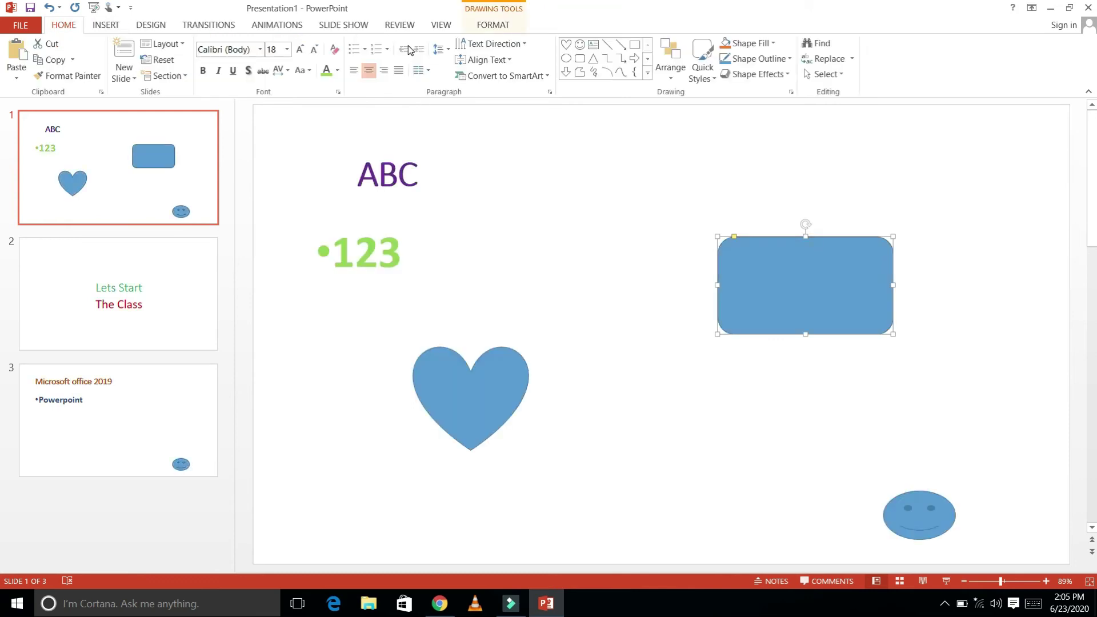
Open a new window of the presentation and bring Presentation1:2 to the front.
click(441, 25)
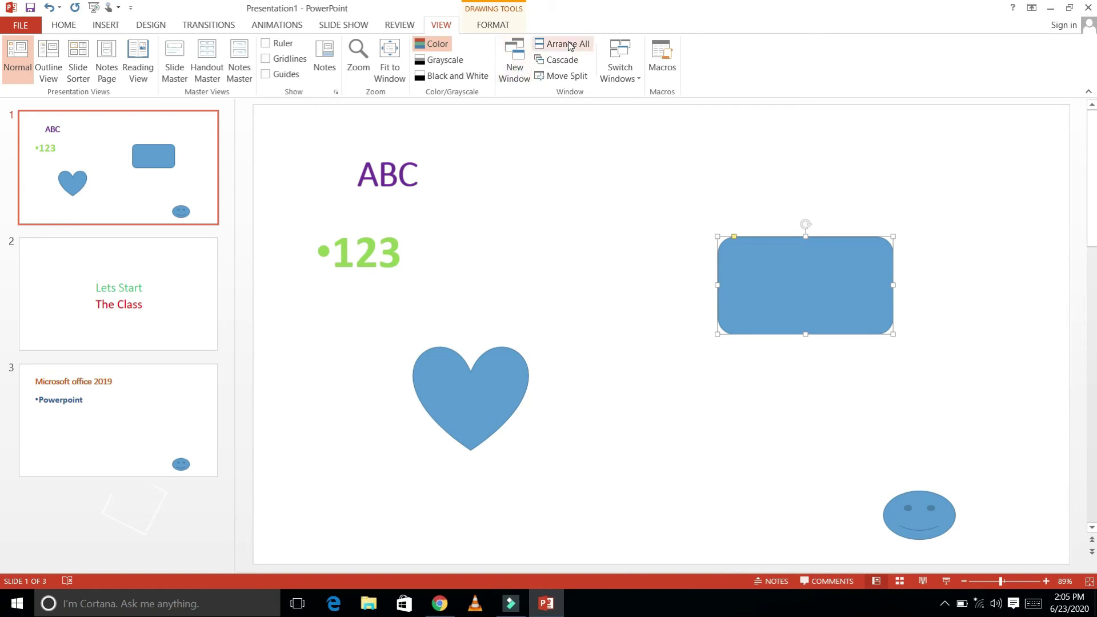
click(512, 64)
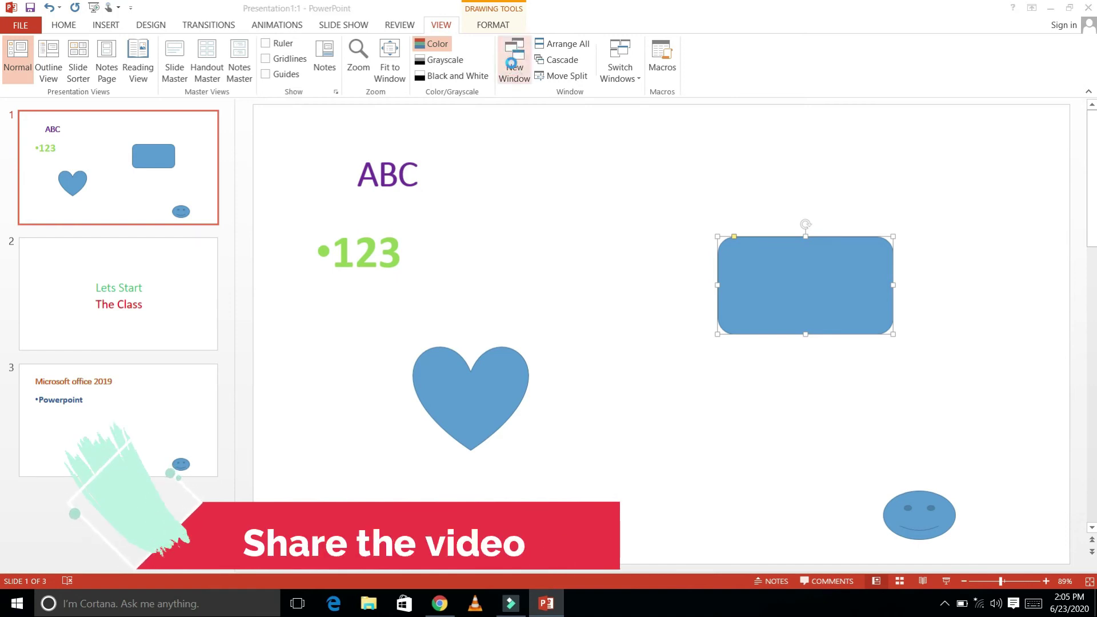
click(546, 603)
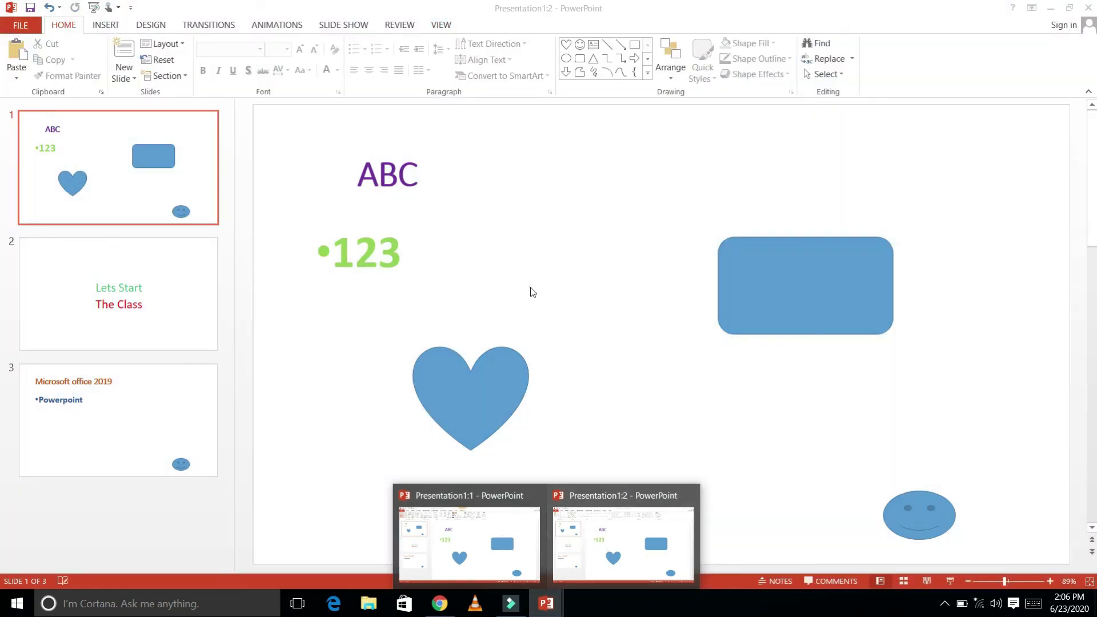
click(529, 289)
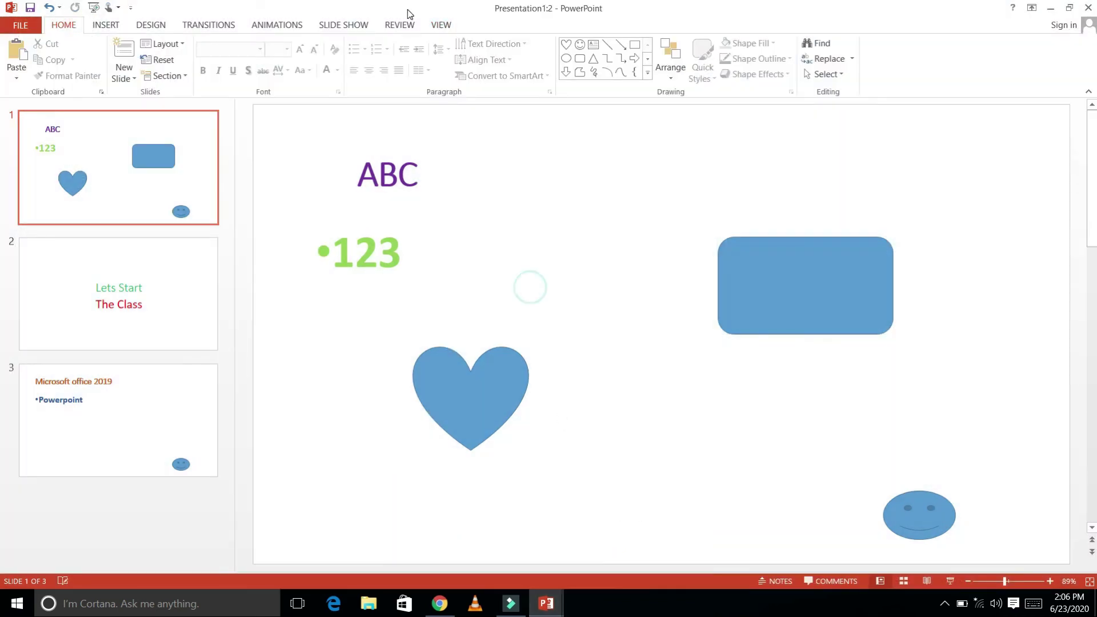
click(437, 28)
Tile both presentation windows side by side, cascade them, then maximize Presentation1:2.
click(546, 603)
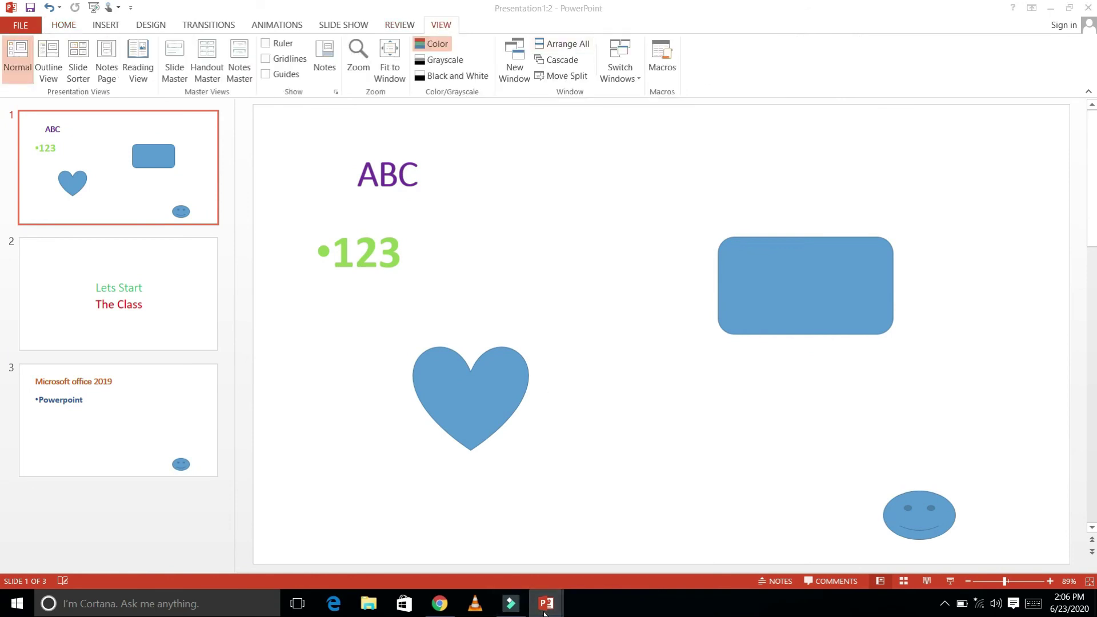
click(590, 303)
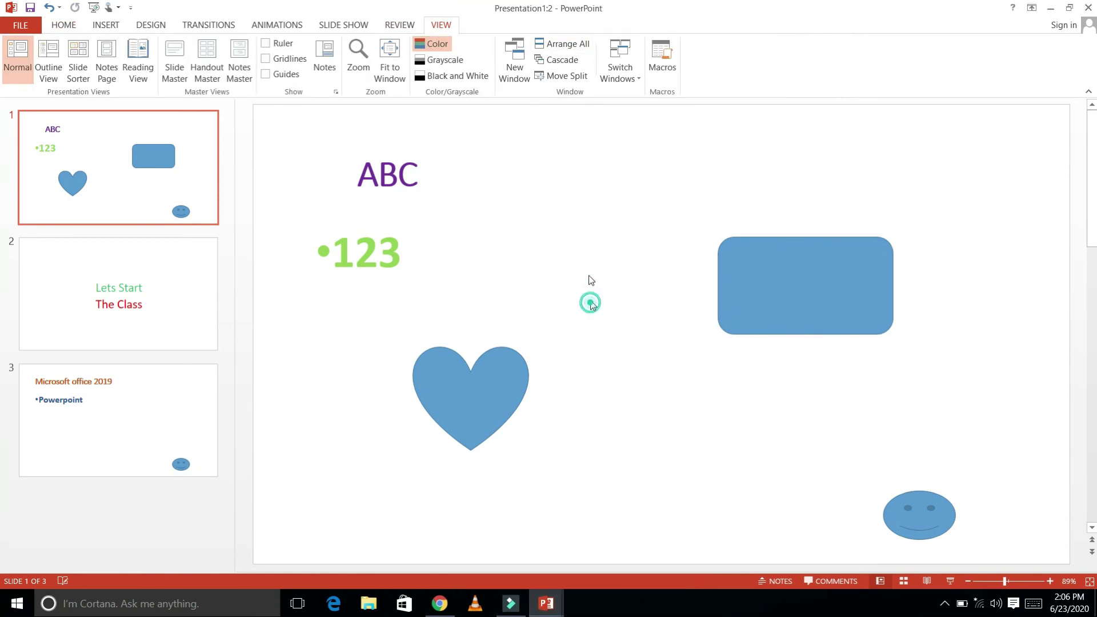
click(558, 42)
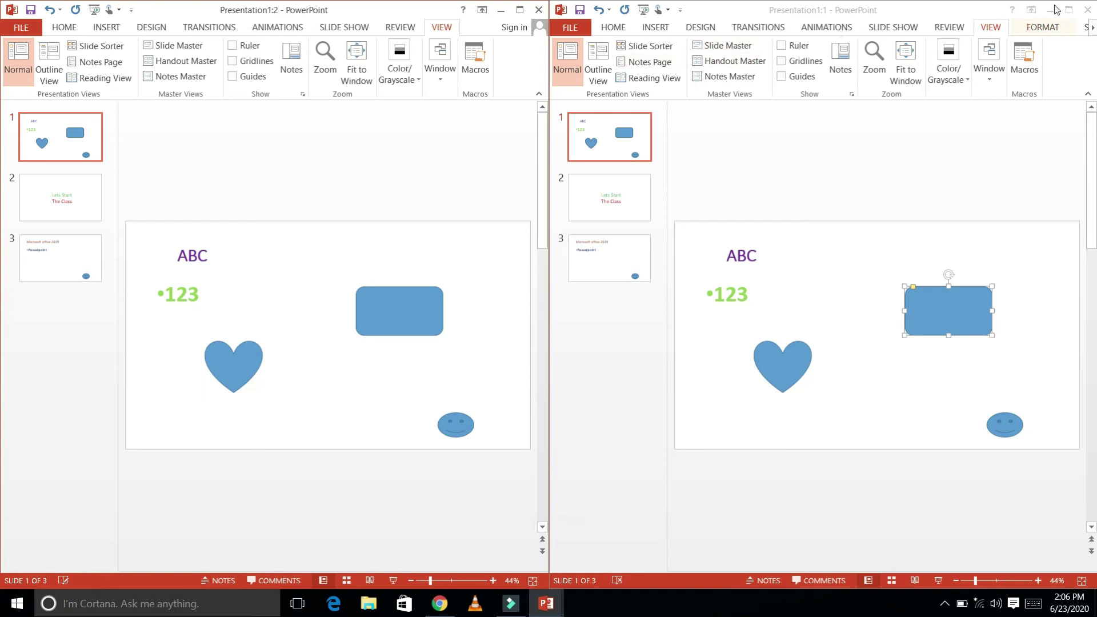
click(1089, 11)
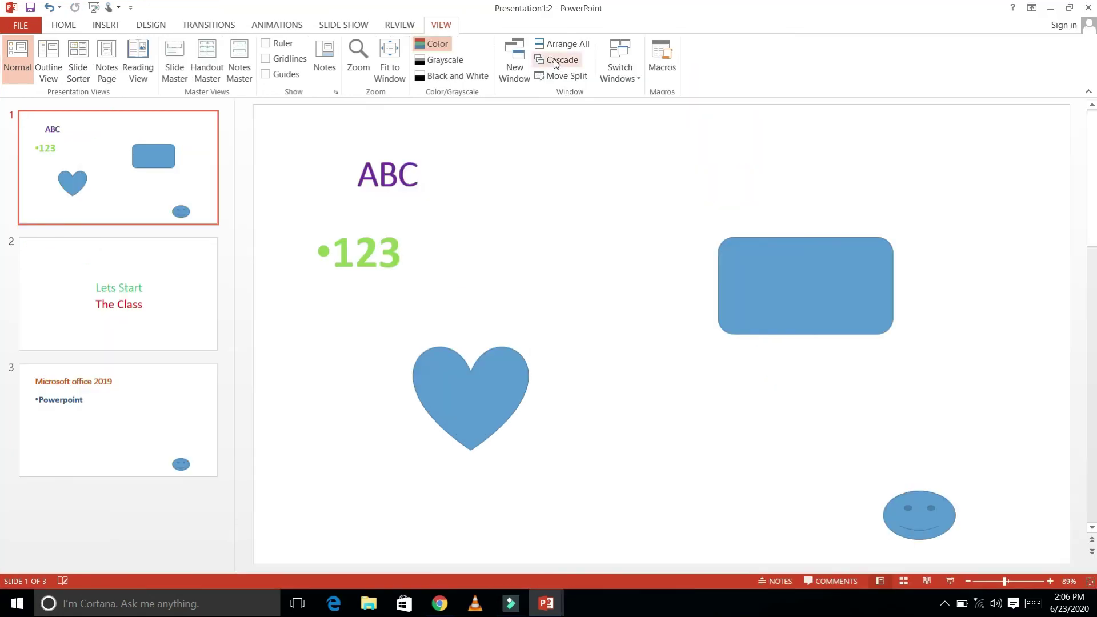
click(556, 60)
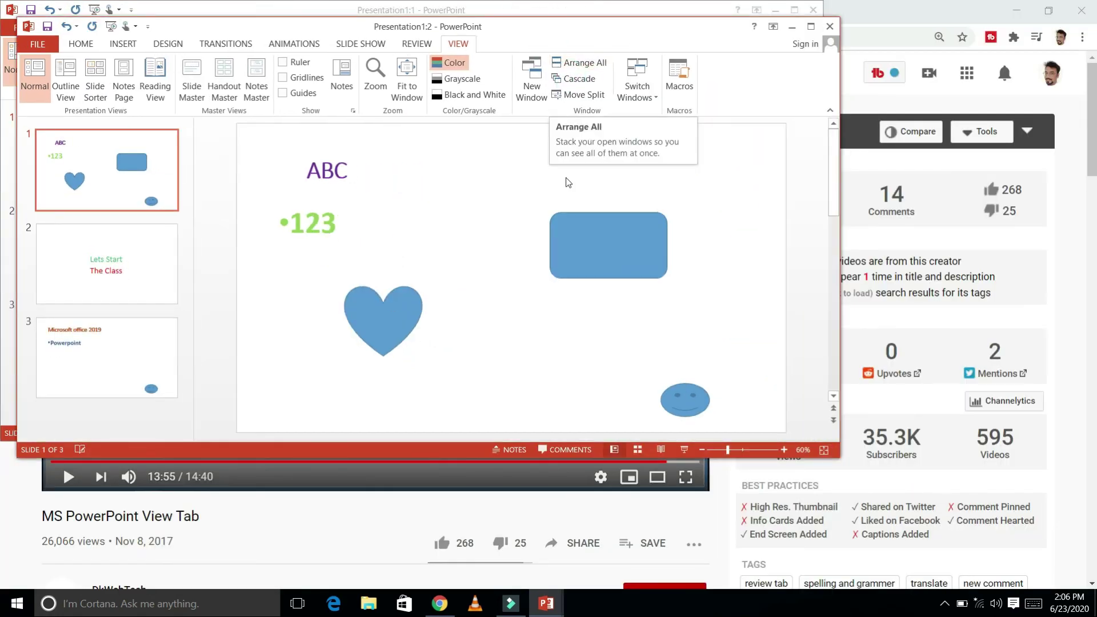
mouse_move(603, 40)
mouse_down()
mouse_move(849, 193)
mouse_move(743, 71)
mouse_up()
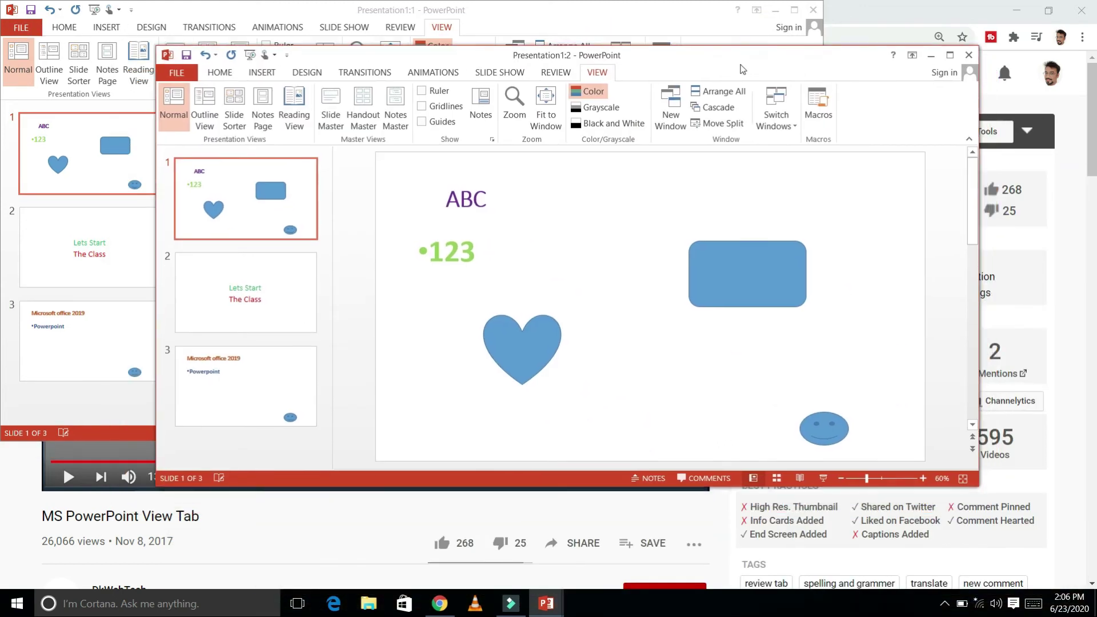
click(949, 56)
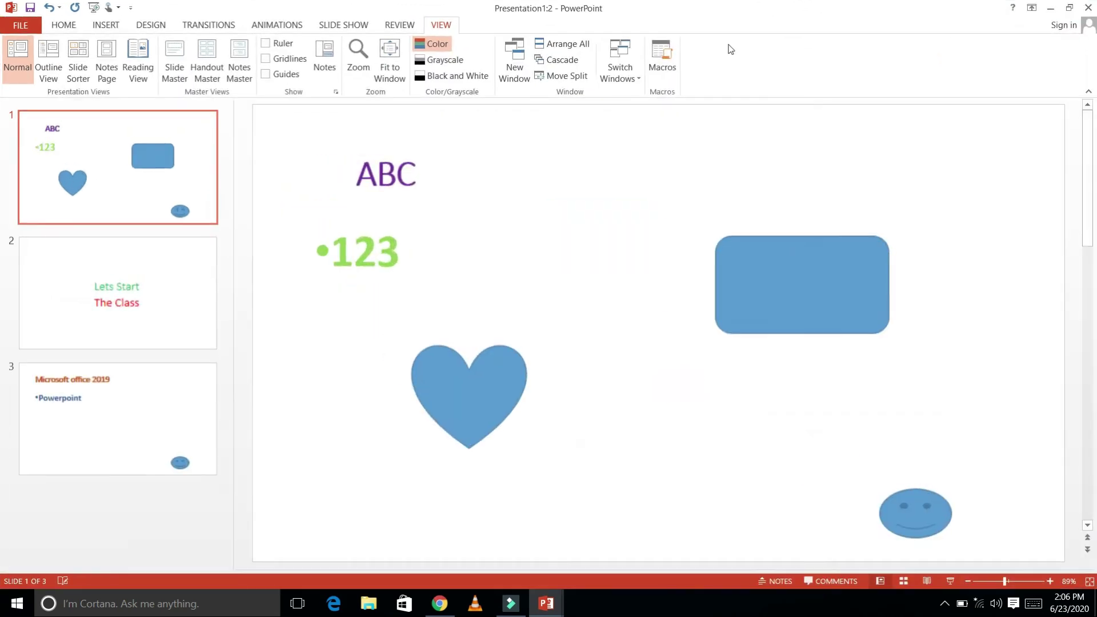
With Move Split, raise the notes pane showing 'For office' and widen the thumbnail pane.
click(558, 77)
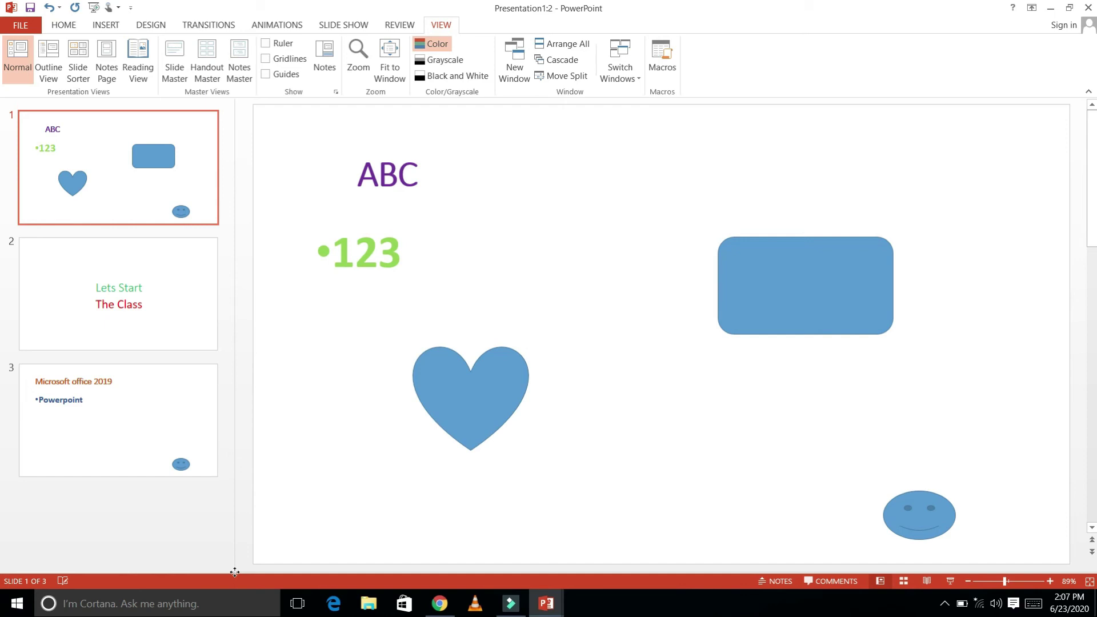
key(Up)
key(Up)
key(Up)
key(Up)
key(Up)
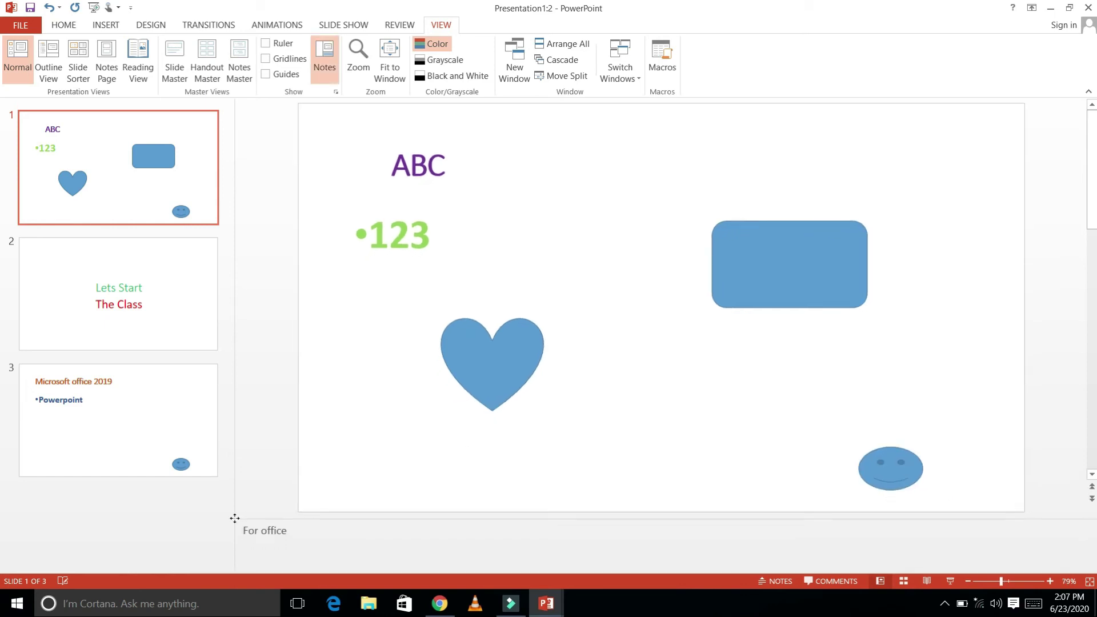
key(Up)
key(Up)
key(Up)
key(Up)
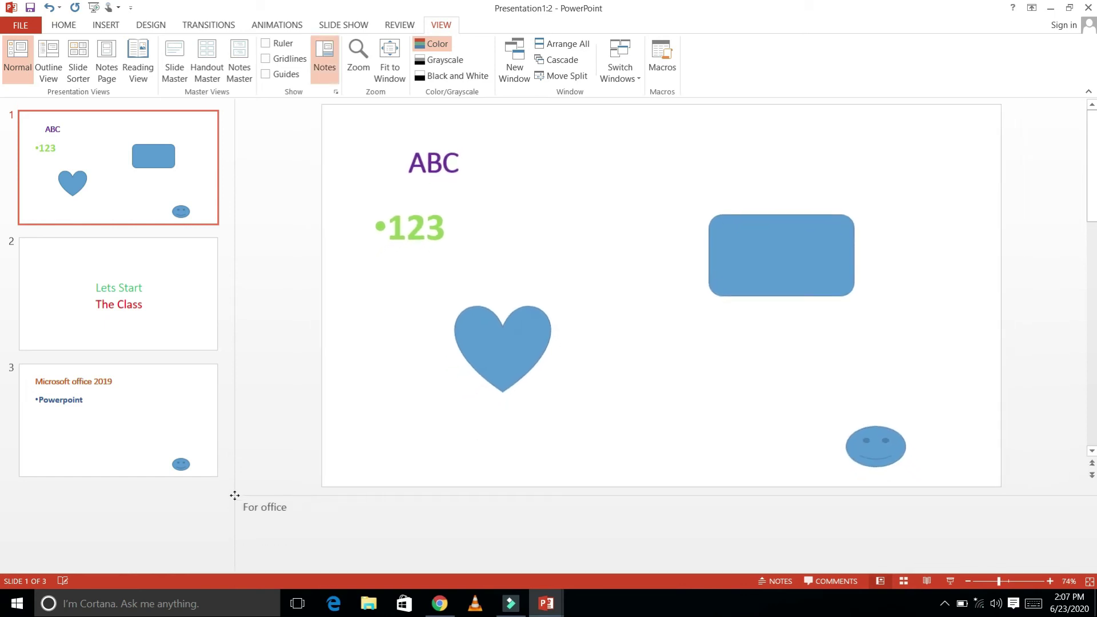
key(Down)
key(Down)
key(Down)
key(Down)
key(Down)
key(Down)
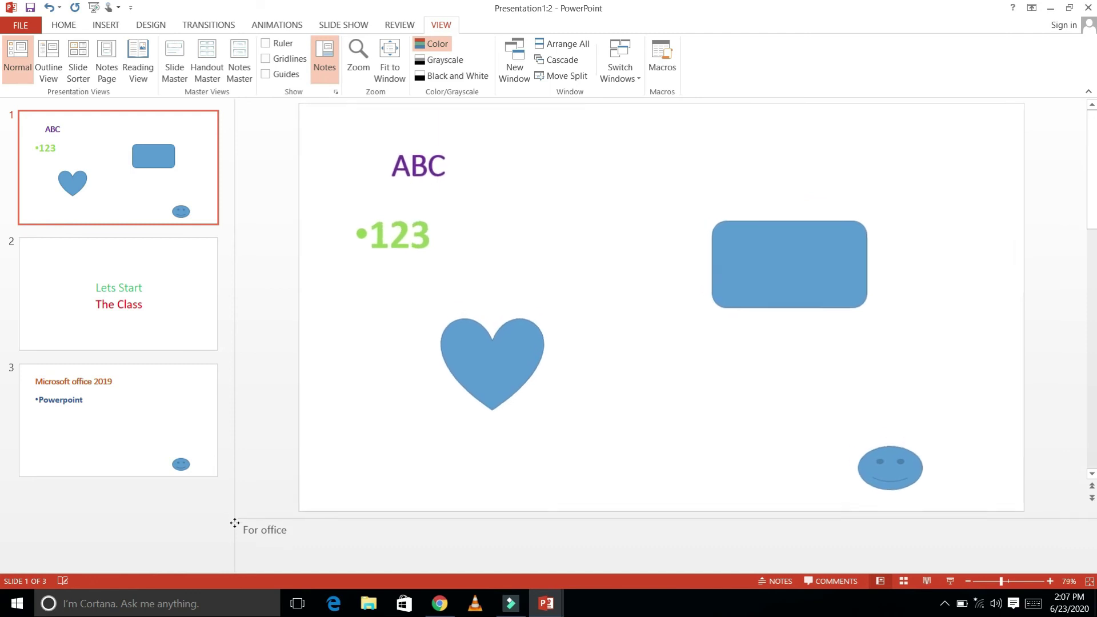
key(Down)
key(Down)
key(Left)
key(Left)
key(Left)
key(Left)
key(Right)
key(Right)
key(Right)
key(Right)
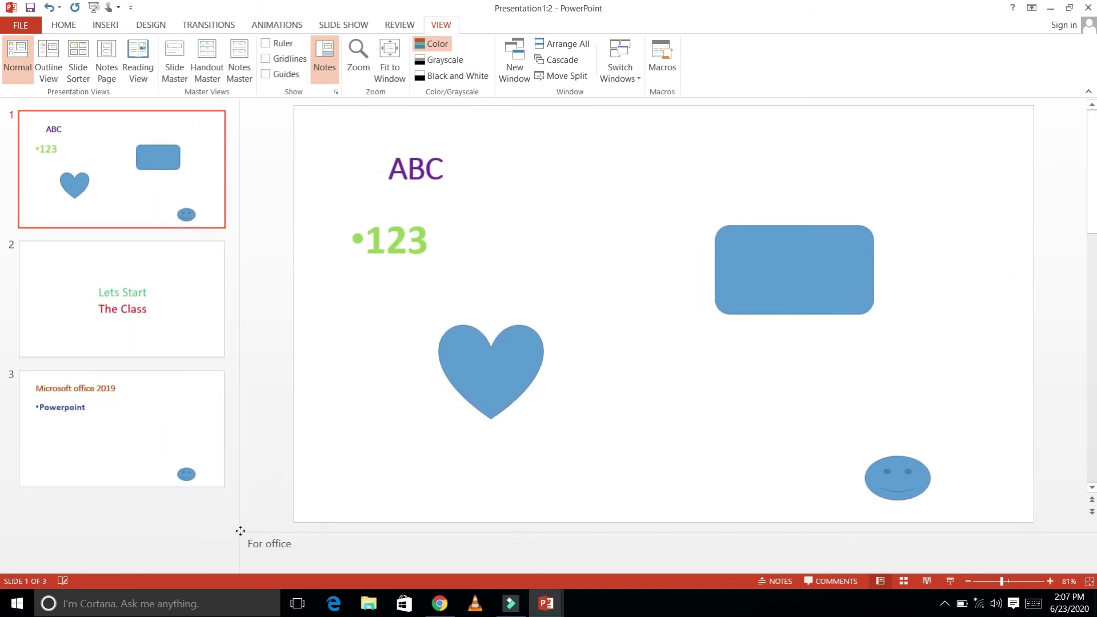
click(561, 81)
click(560, 80)
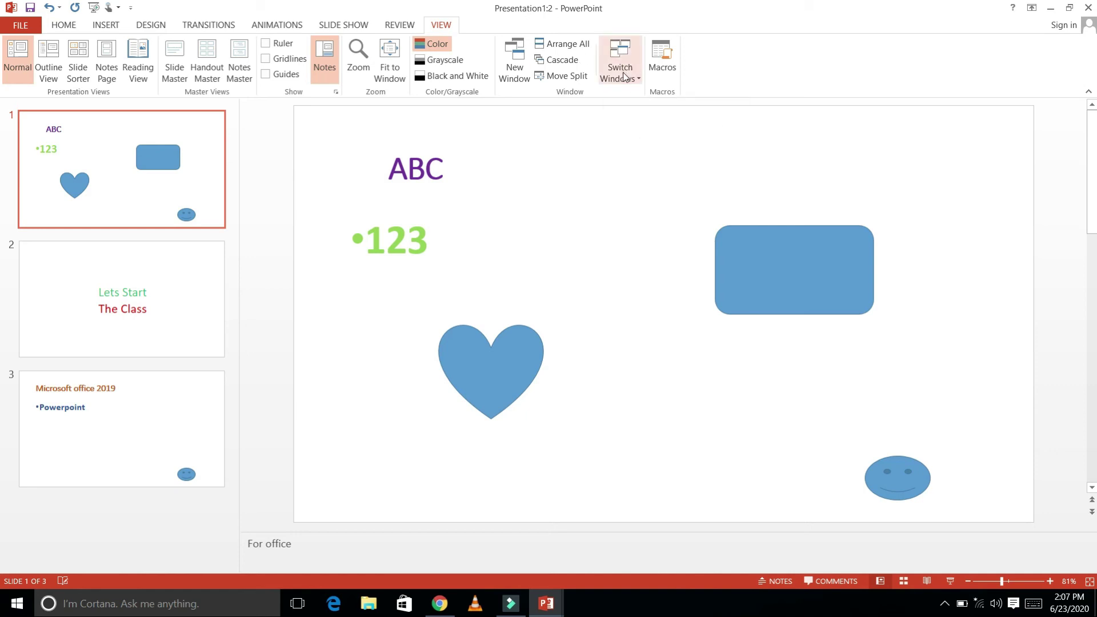
Maximize Presentation1:1, switch to Presentation1:2 via Switch Windows, then back to Presentation1:1.
click(543, 606)
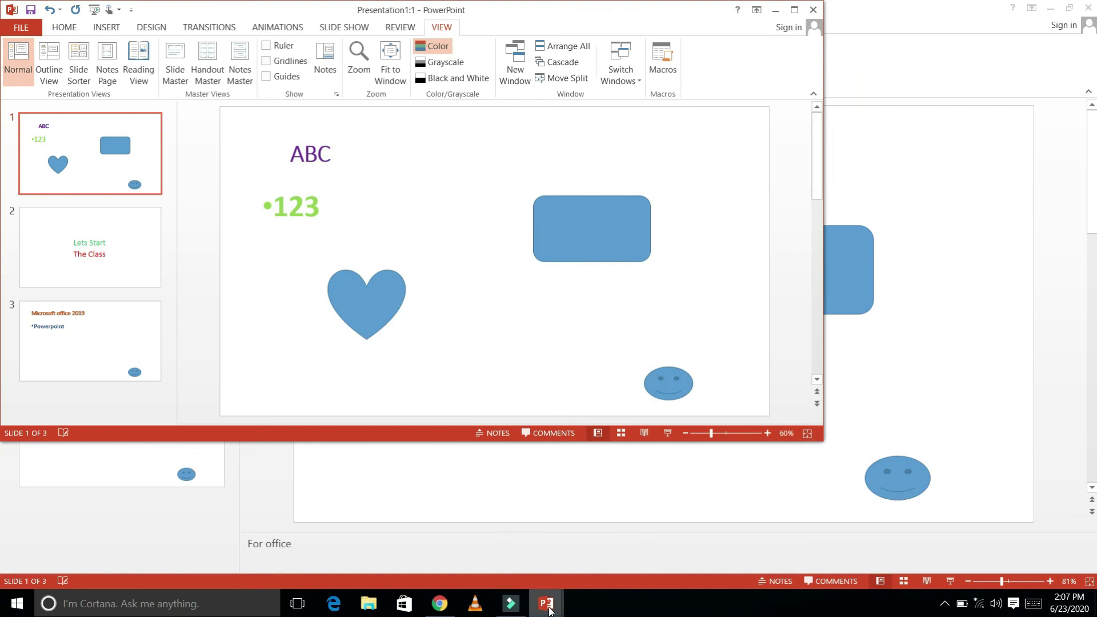
click(795, 13)
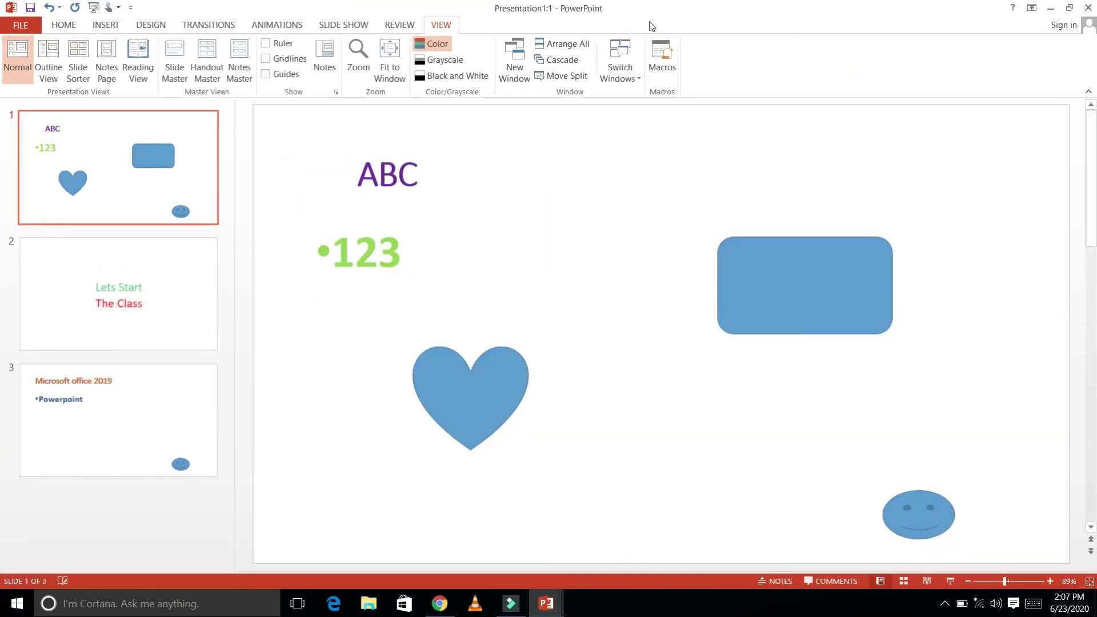
click(622, 80)
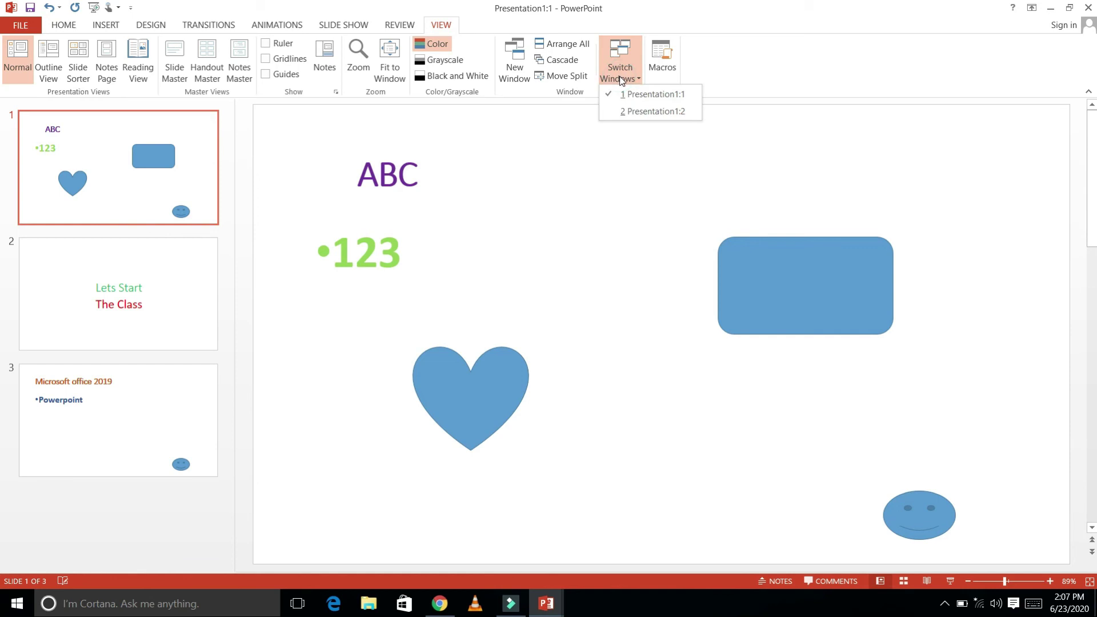
click(636, 112)
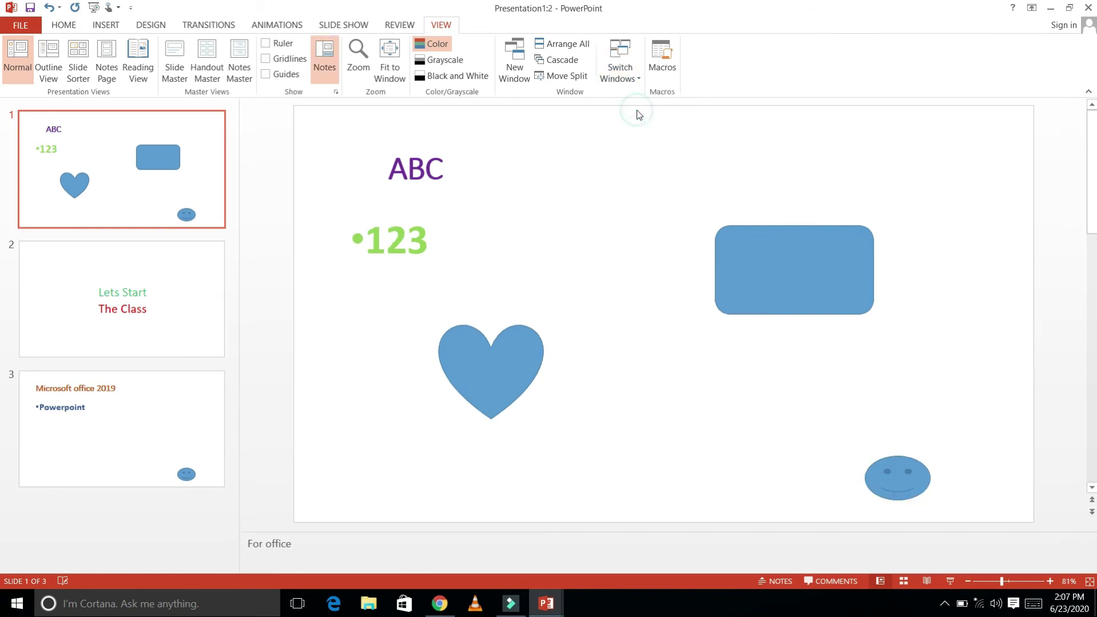
click(633, 77)
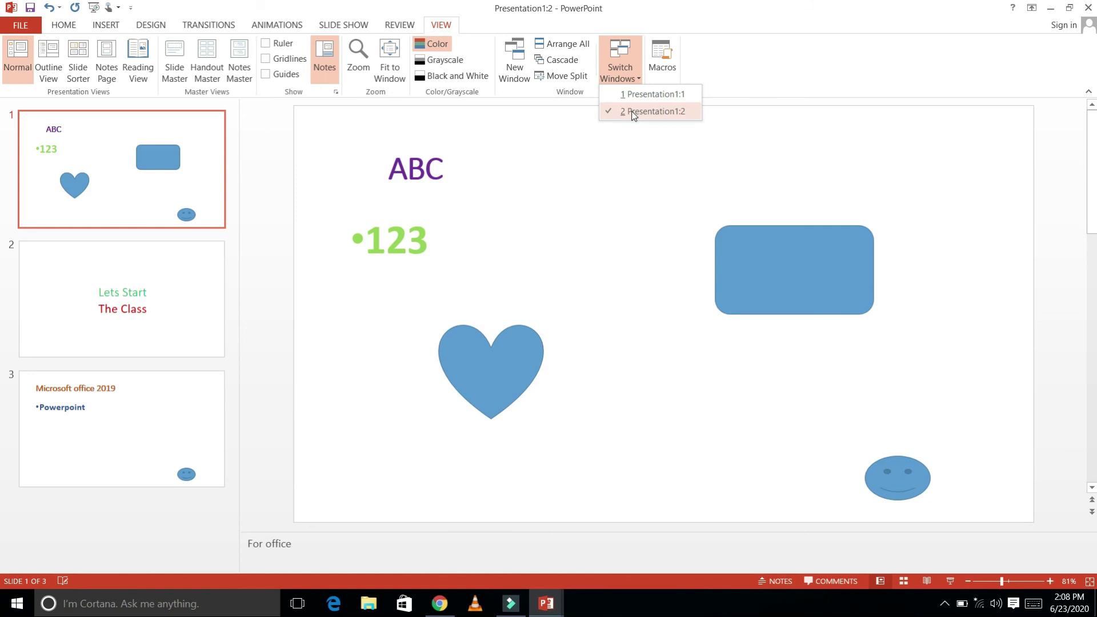
click(633, 95)
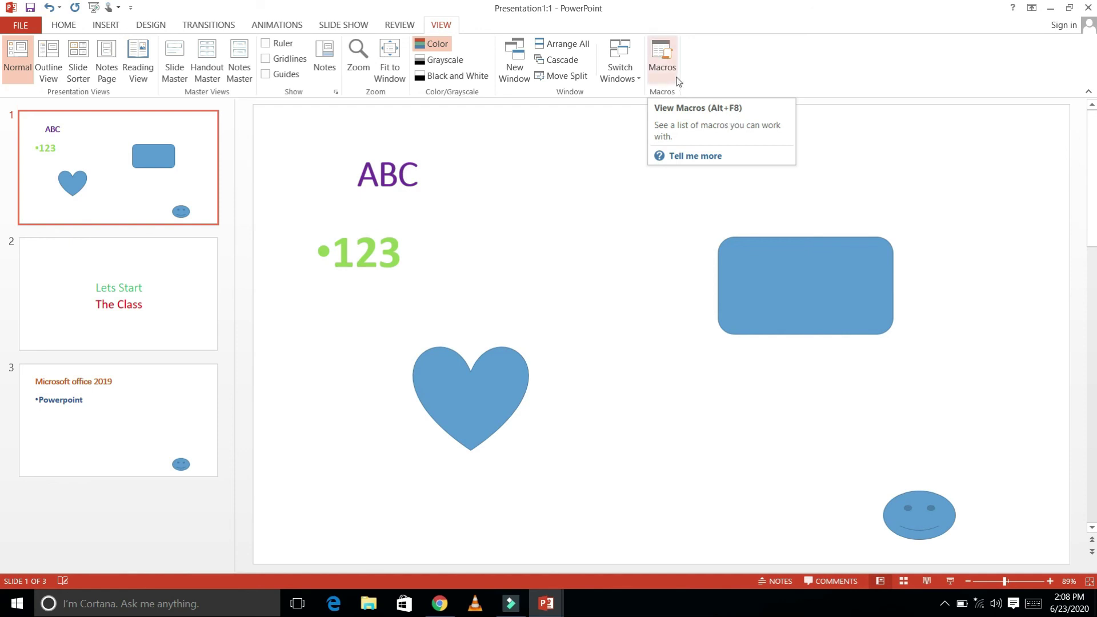
Create a new macro named abc from the Macros dialog.
click(661, 63)
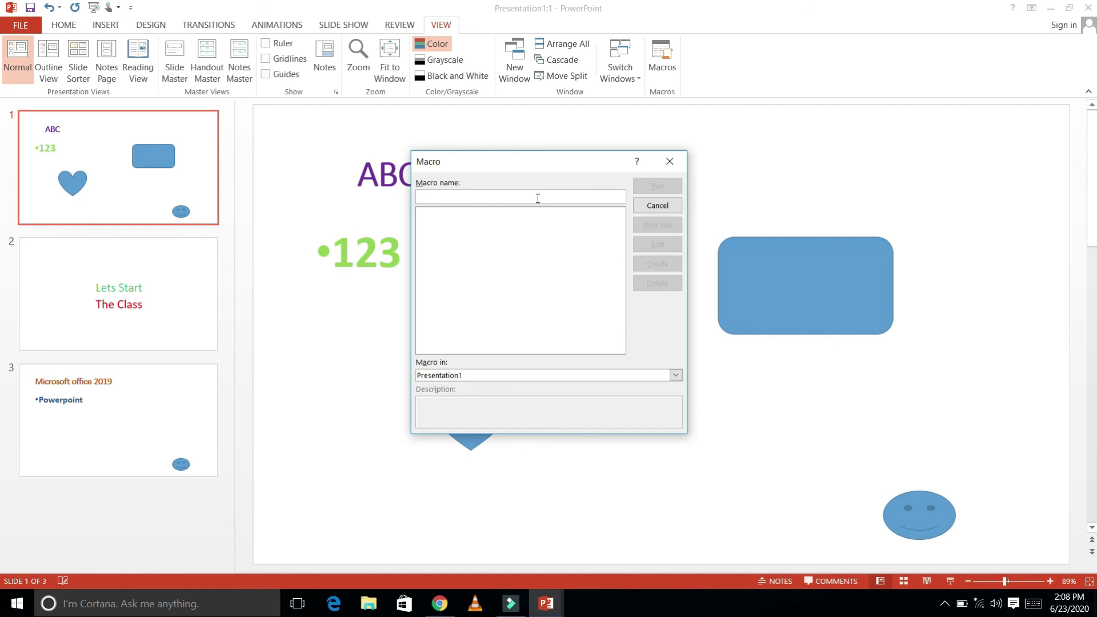
text(abc)
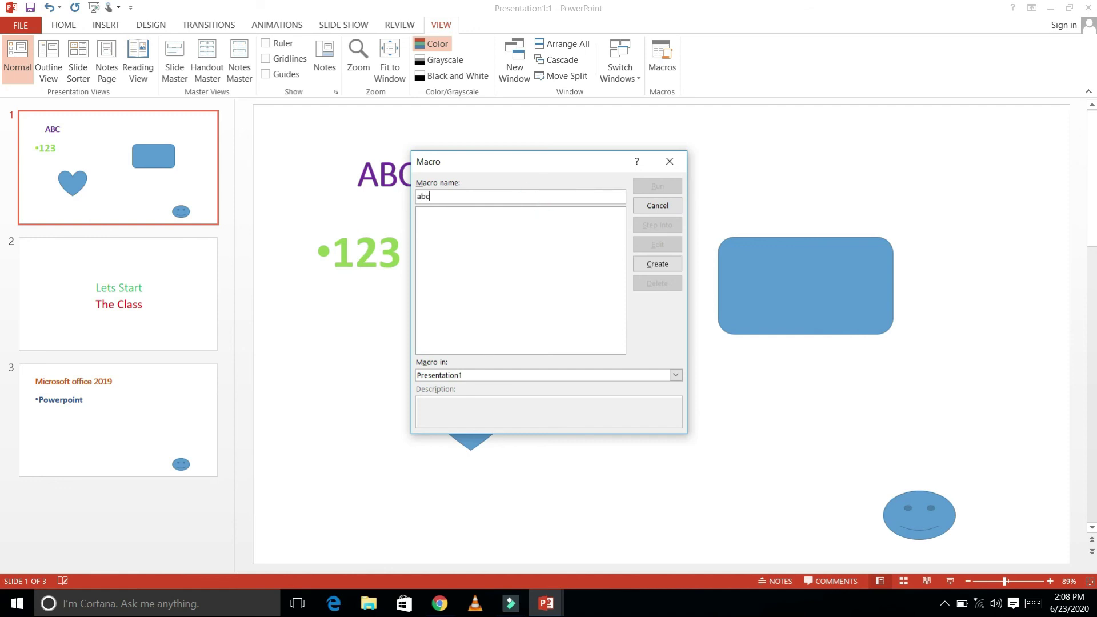
click(655, 263)
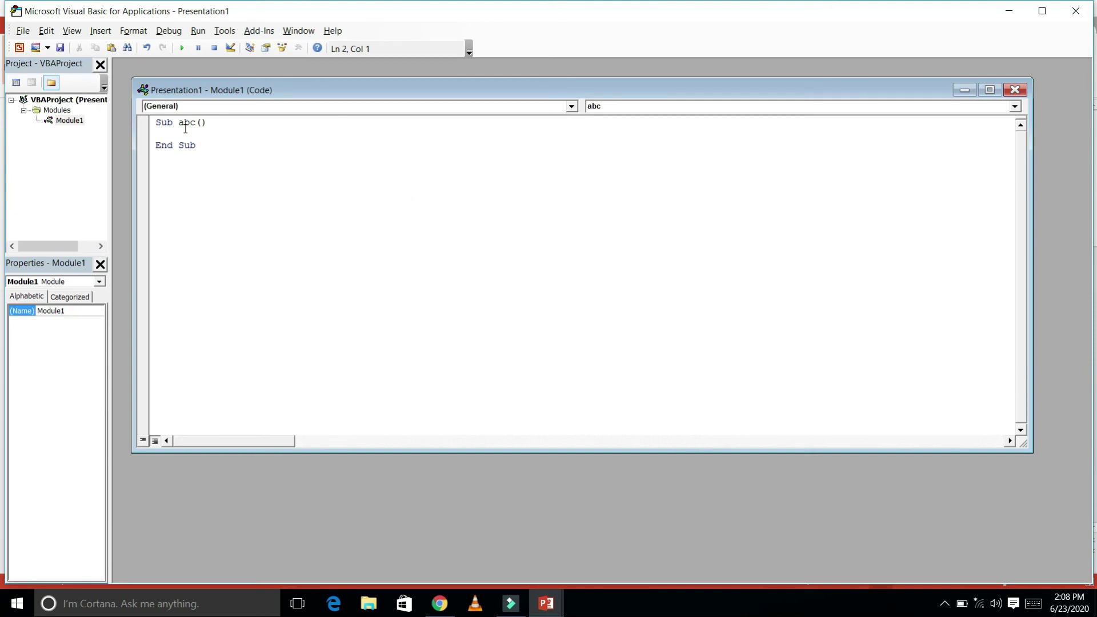
Write MsgBox ("Hello we are record") in Sub abc and close the Module1 code window.
text(Msg)
text(Box)
text( (":)
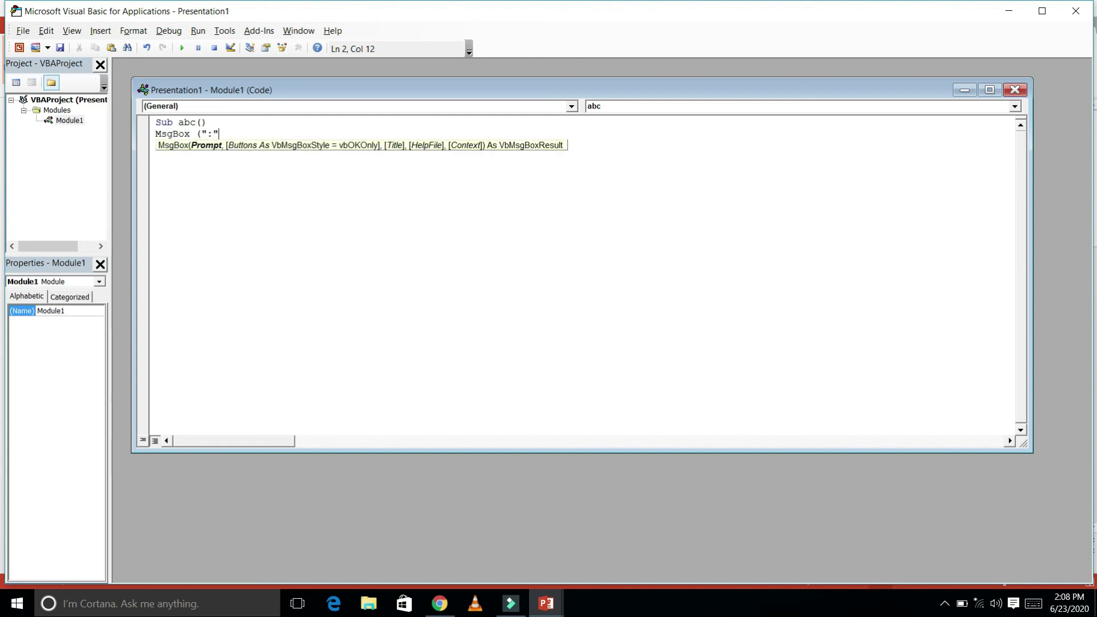
key(BackSpace)
text("))
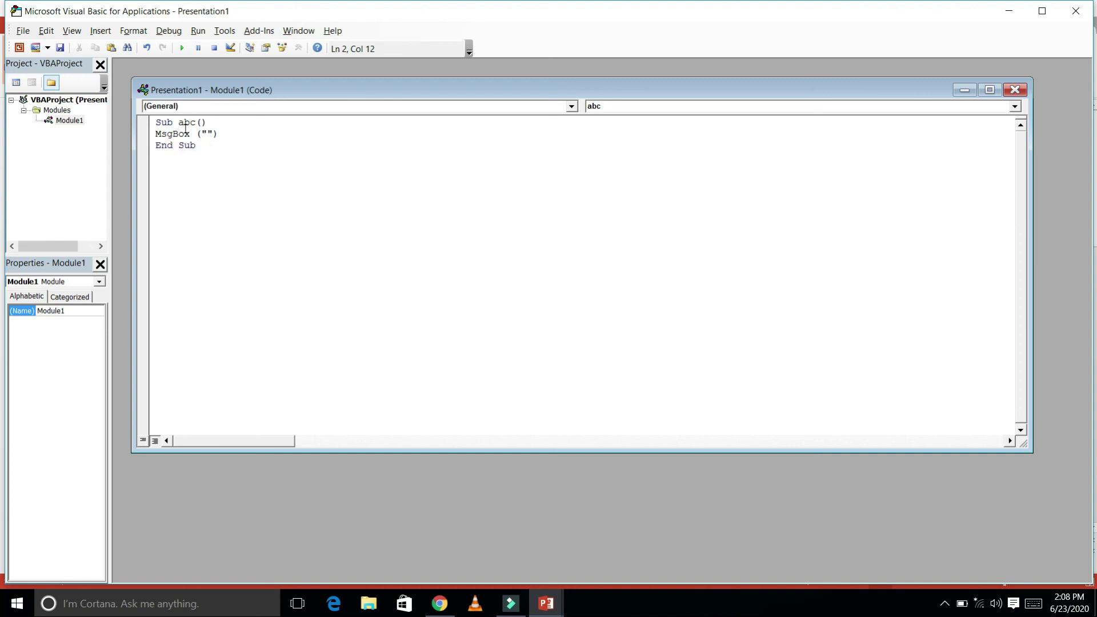
key(Left)
text(Hello )
text(we are recor)
text(d)
click(1014, 90)
click(1076, 10)
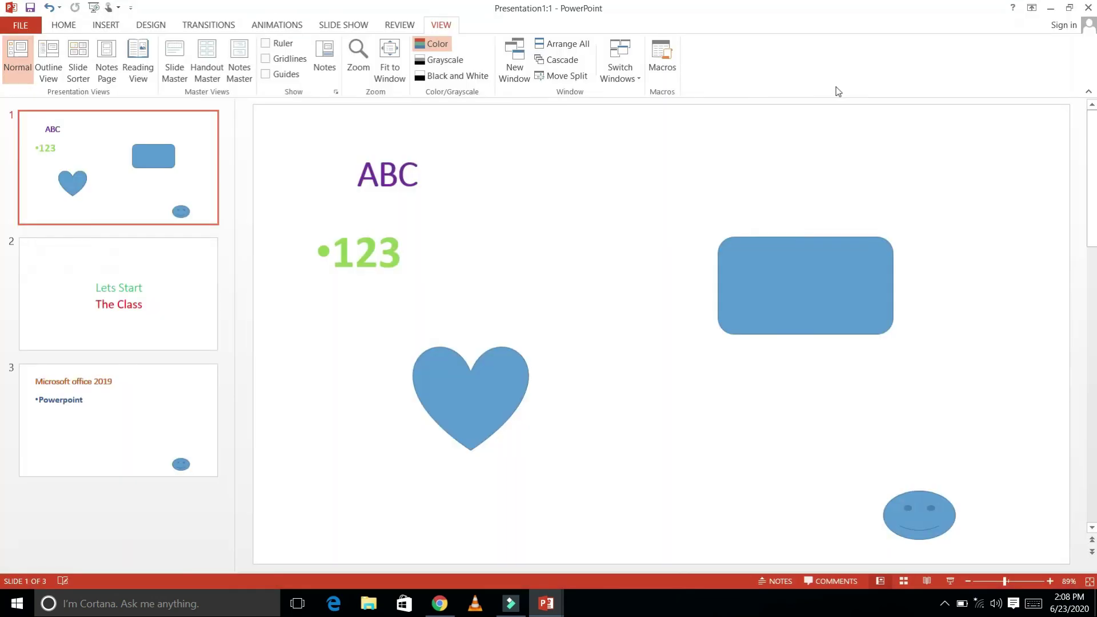
click(660, 63)
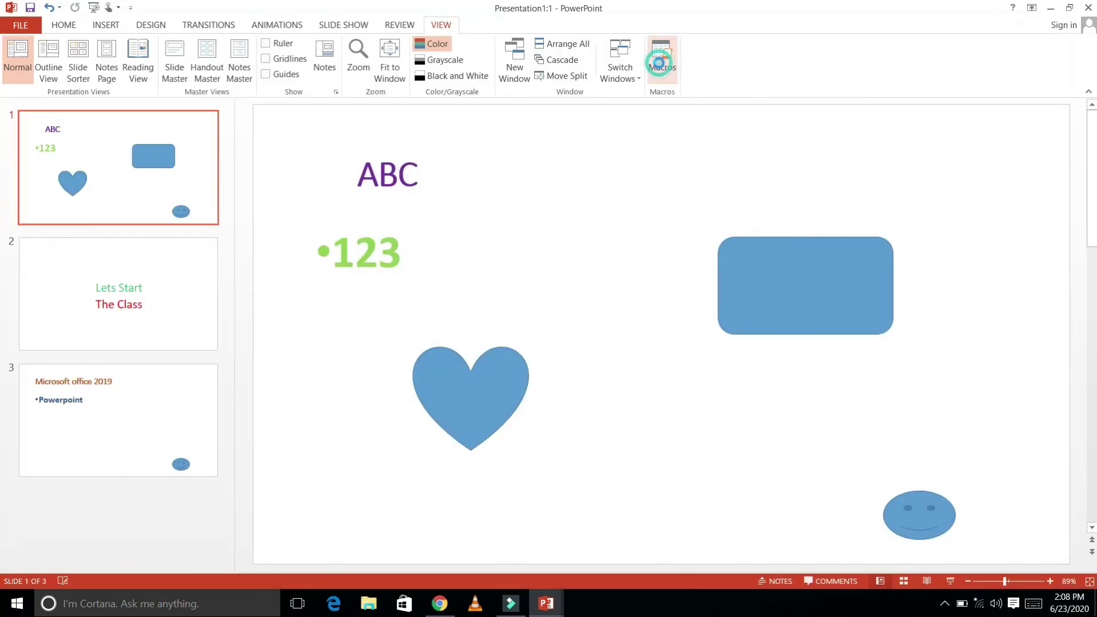
click(423, 215)
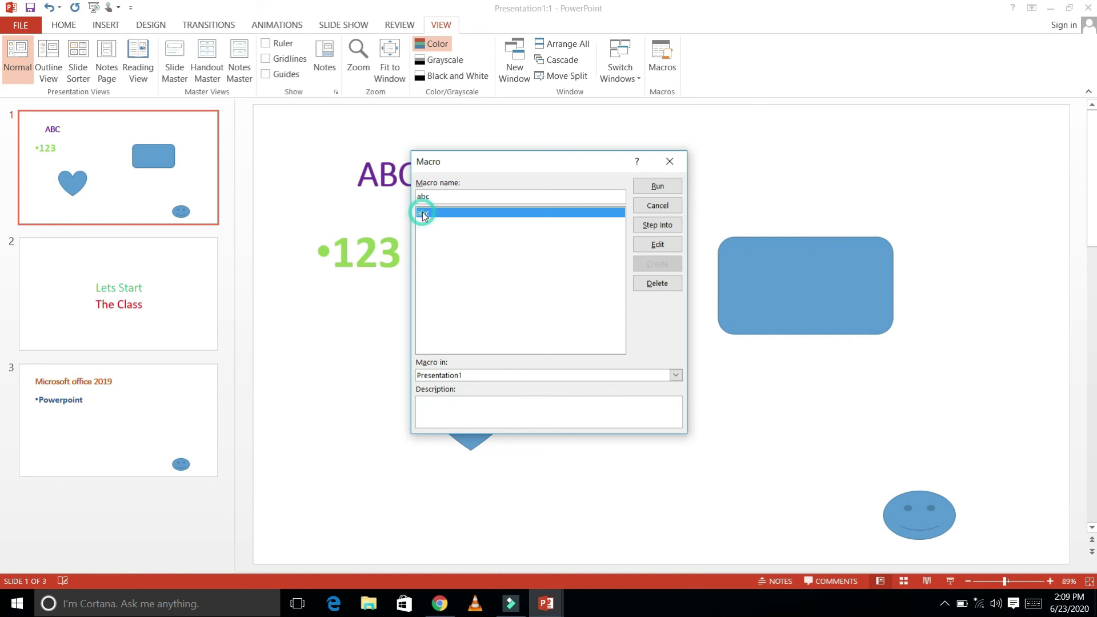
click(664, 186)
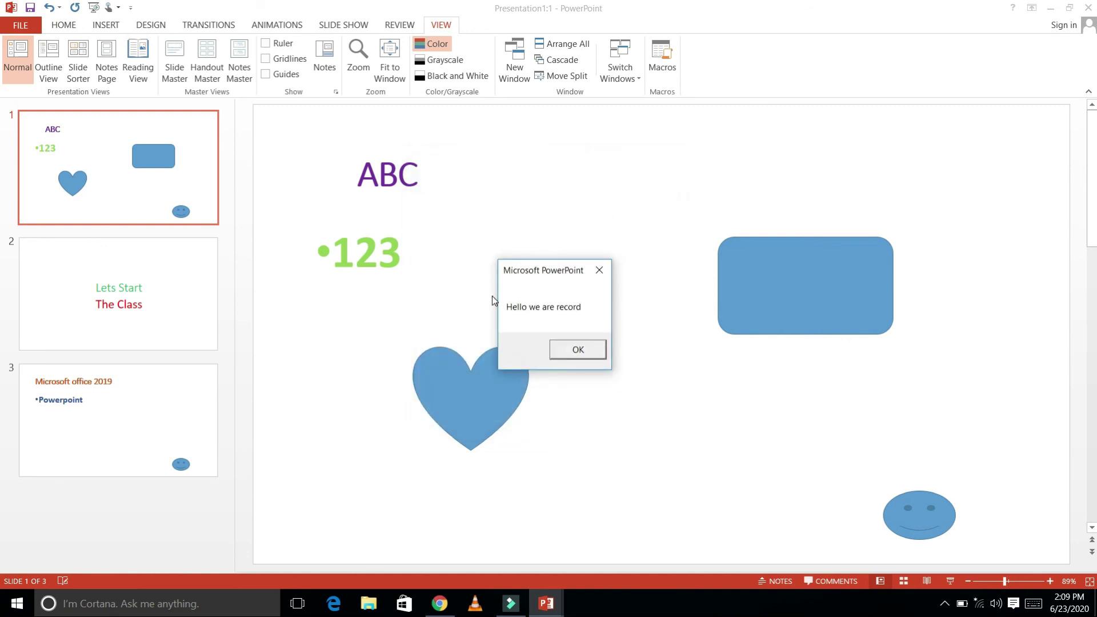
click(578, 350)
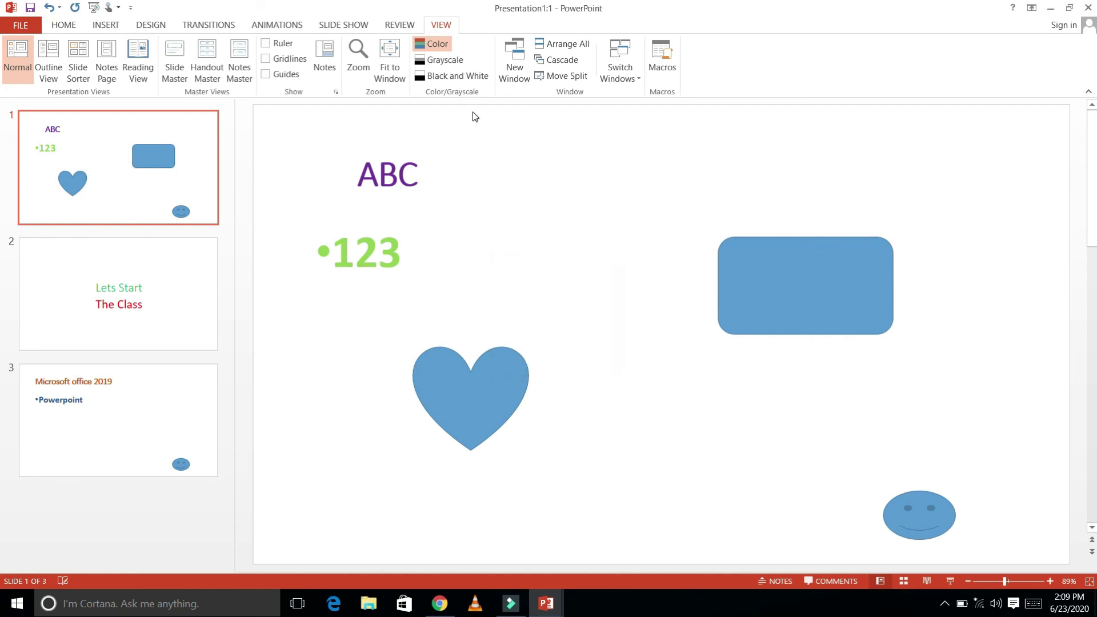